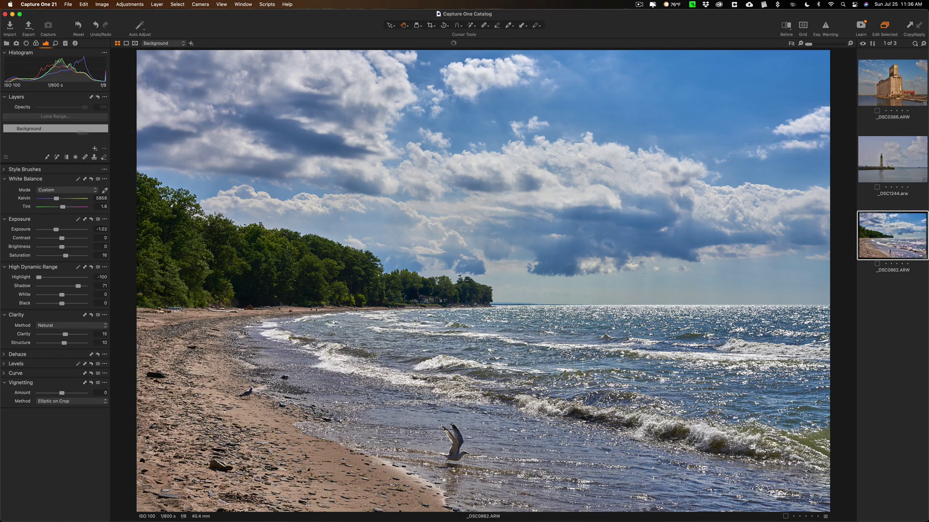
# - Activate the Magic Brush for masking the beach photo
pyautogui.click(69, 163)
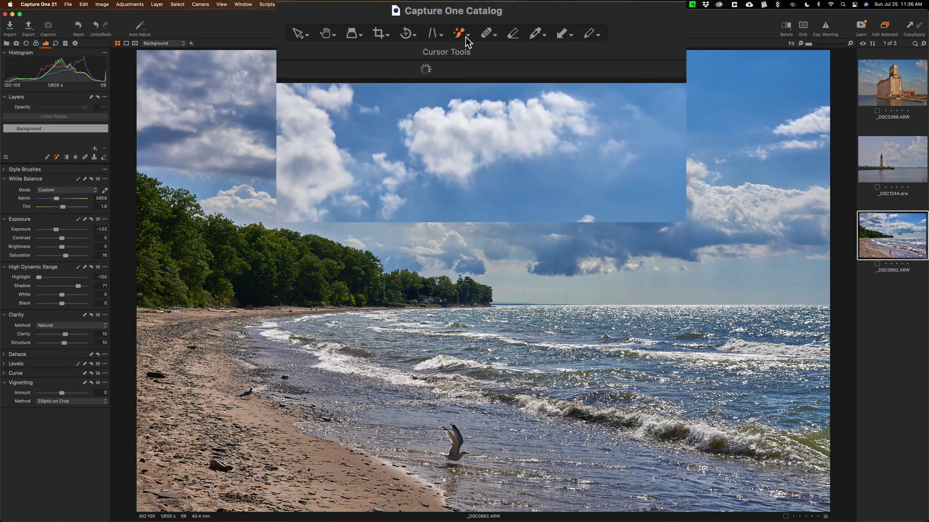
pyautogui.click(465, 33)
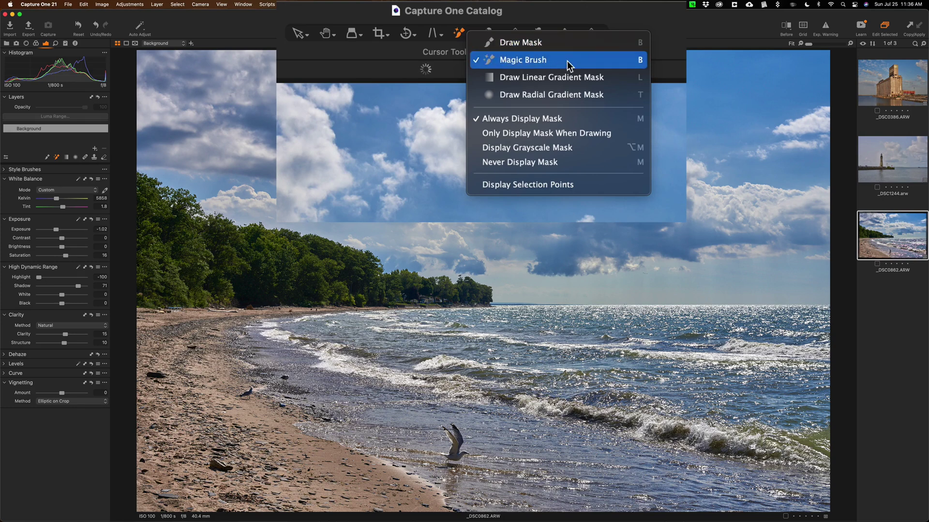
pyautogui.click(525, 40)
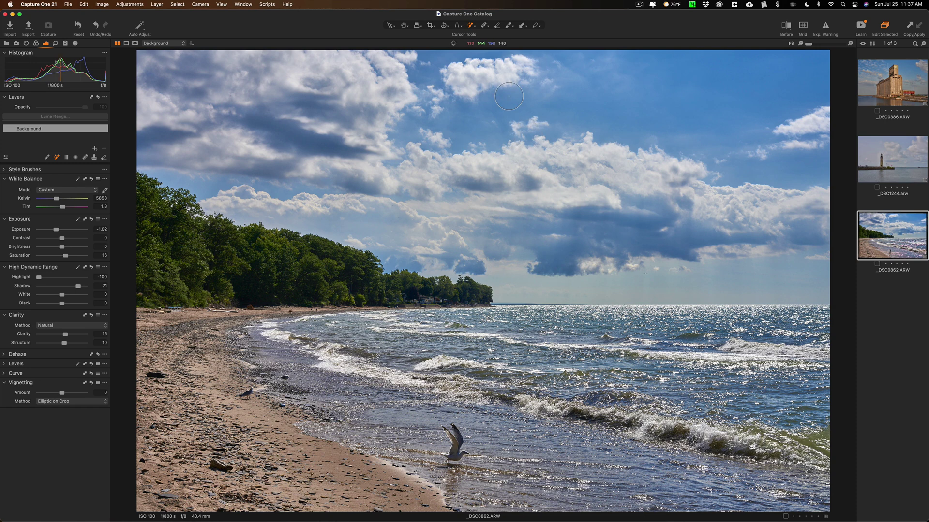
# - Try raising the Magic Brush tolerance to 92 and return it to 10
pyautogui.rightClick(509, 96)
pyautogui.rightClick(599, 112)
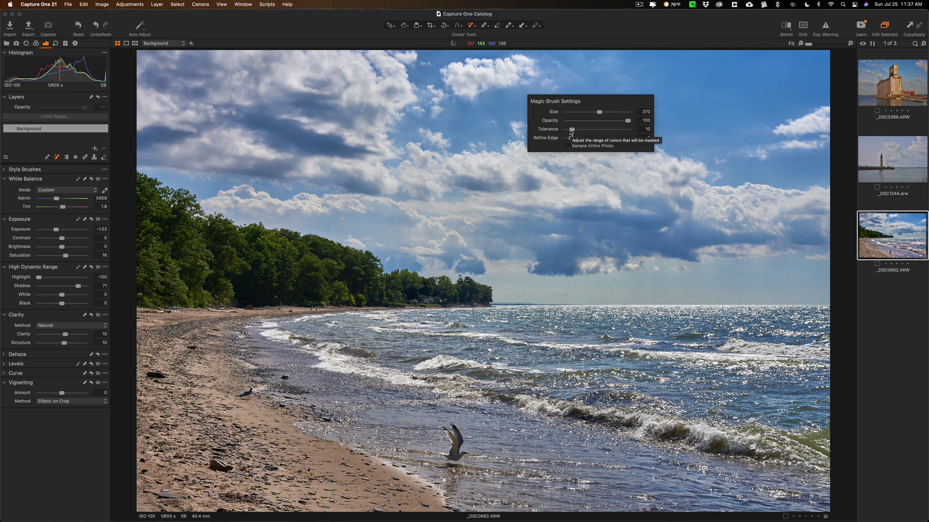
pyautogui.moveTo(572, 129); pyautogui.dragTo(622, 130)
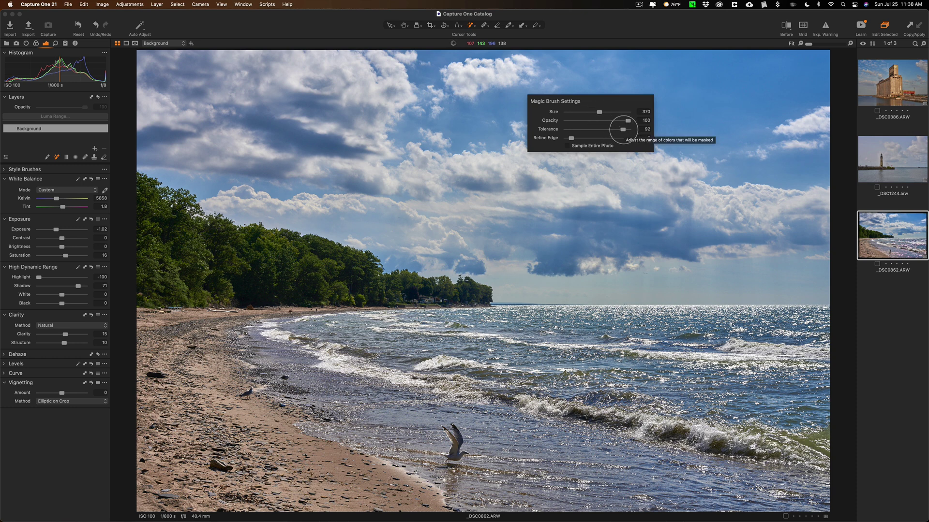
pyautogui.rightClick(623, 130)
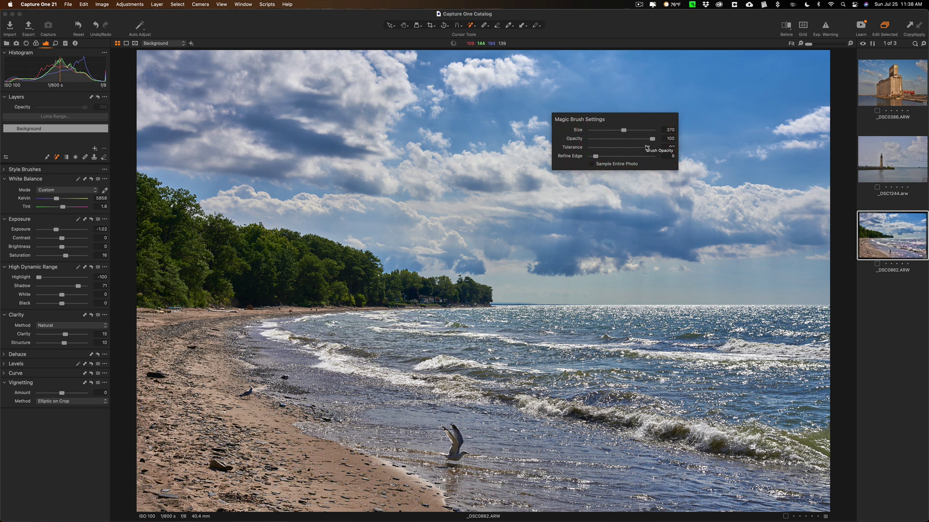
pyautogui.click(648, 148)
pyautogui.moveTo(648, 148); pyautogui.dragTo(596, 148)
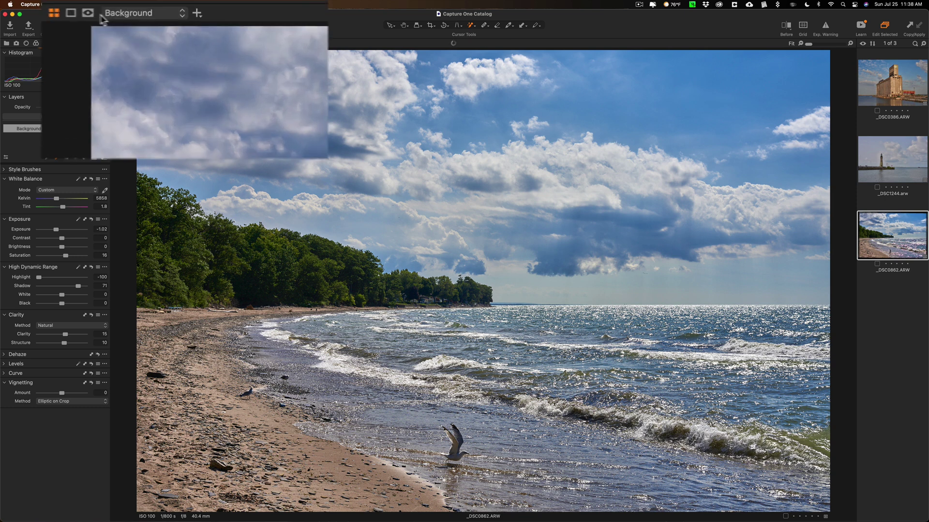
# - Review the mask display options and the Magic Brush settings, and try enlarging and shrinking the brush
pyautogui.click(135, 43)
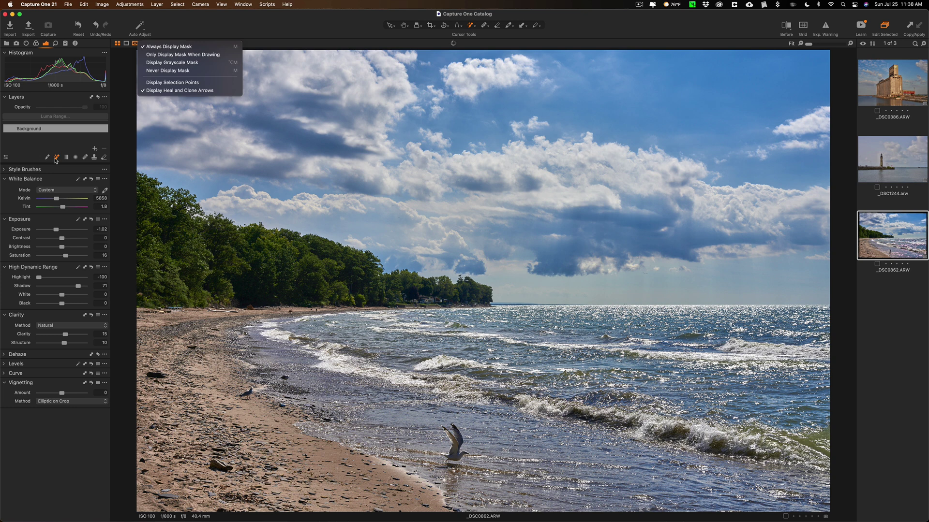
pyautogui.click(57, 158)
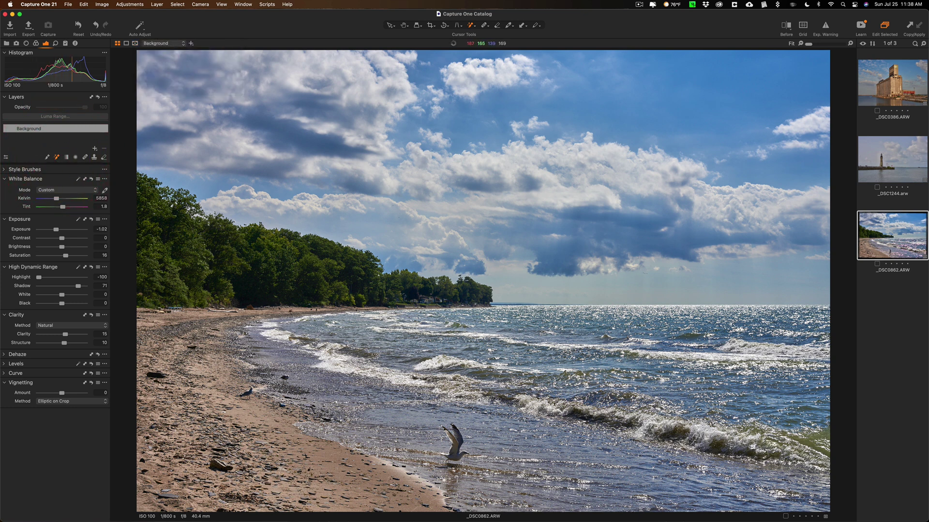
pyautogui.rightClick(356, 219)
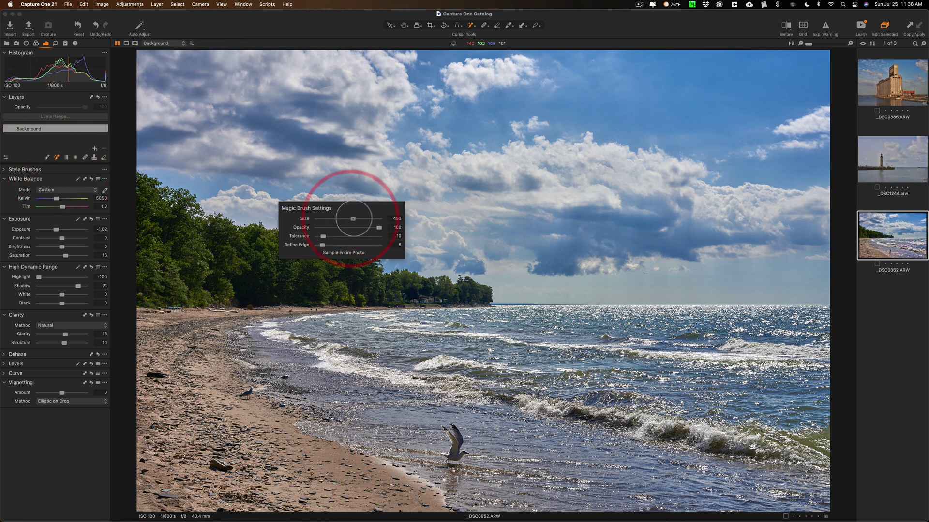
pyautogui.rightClick(351, 217)
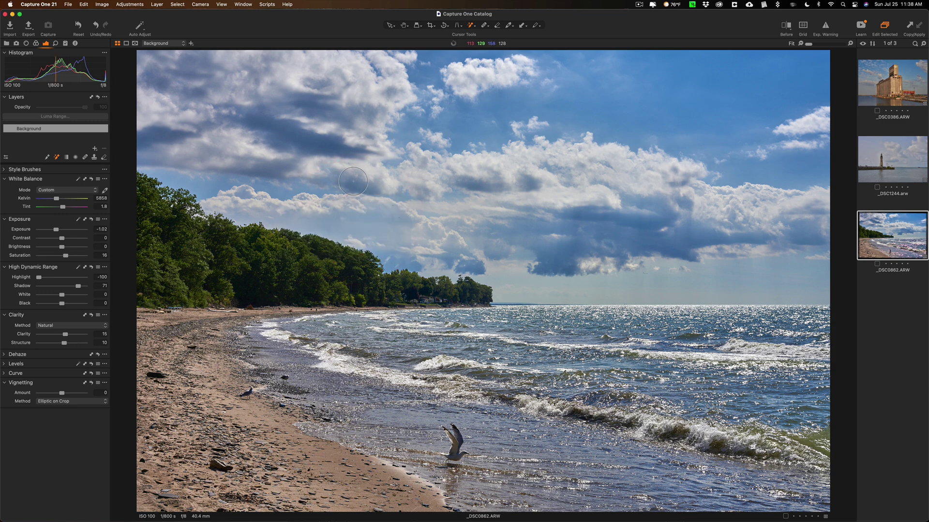
pyautogui.press(']')
pyautogui.press('[')
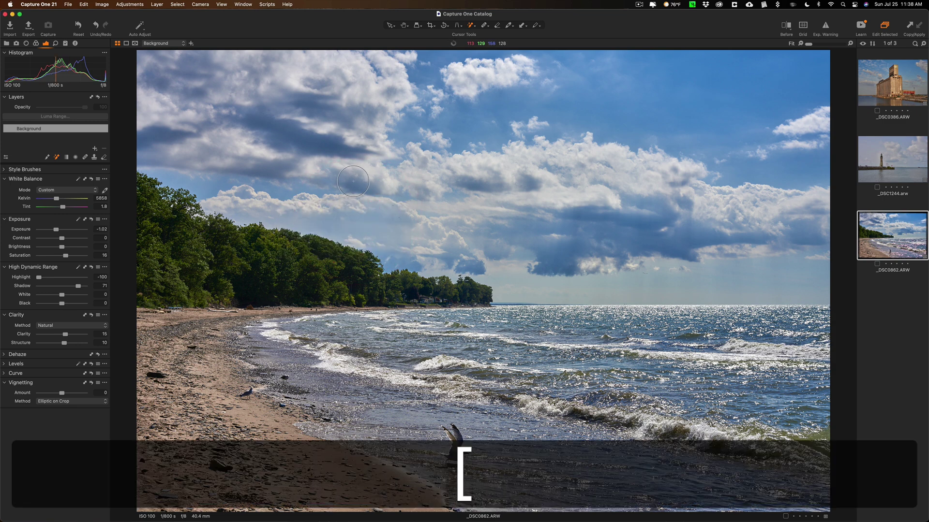
# - Paint a Magic Brush mask over the sandy beach with the whole photo fitted in view
pyautogui.press('super+equal')
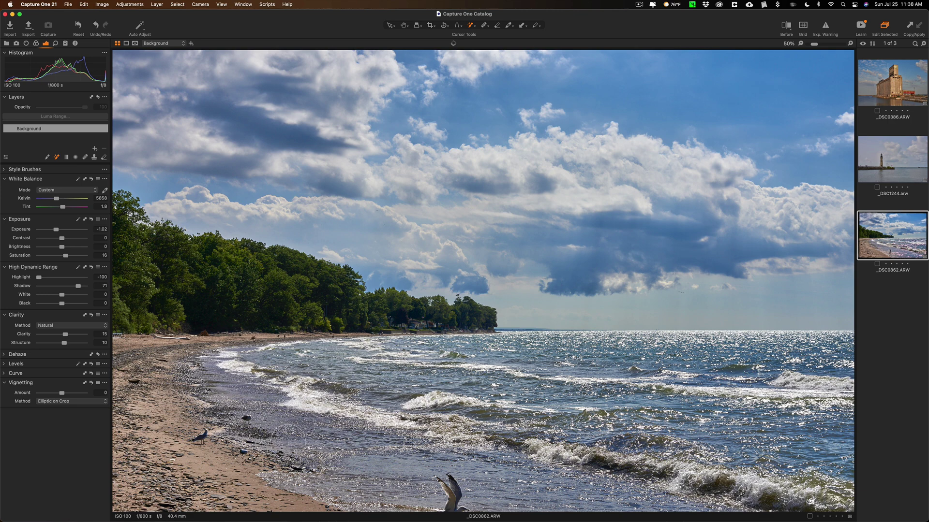
pyautogui.click(781, 44)
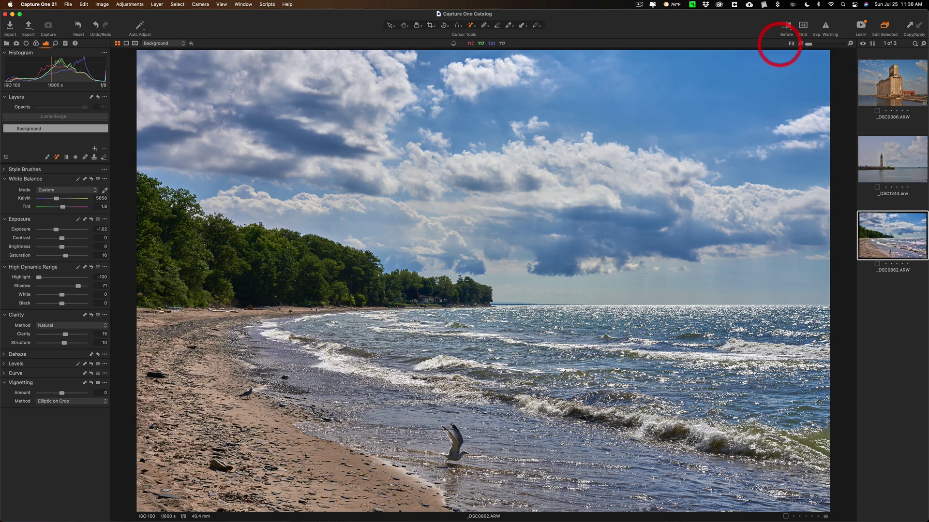
pyautogui.moveTo(276, 490)
pyautogui.mouseDown()
pyautogui.moveTo(229, 443)
pyautogui.moveTo(205, 369)
pyautogui.mouseUp()
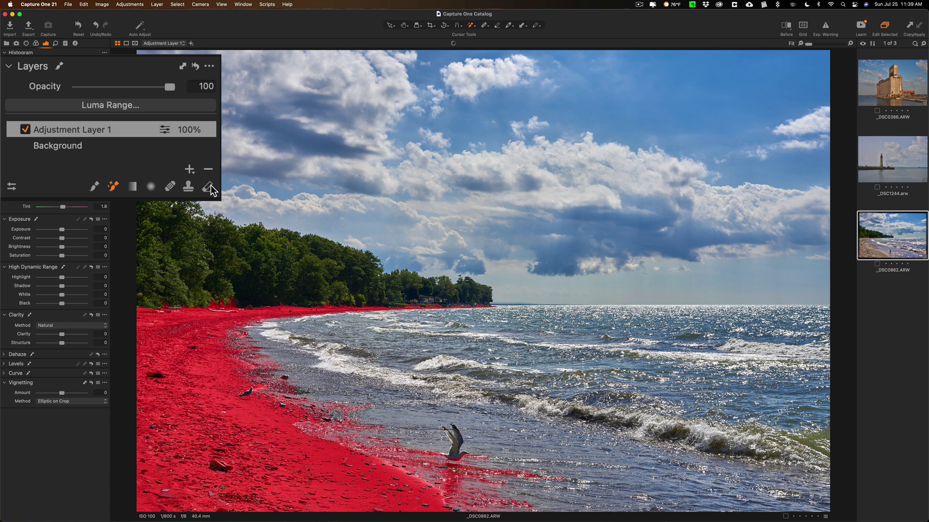
# - Erase the stray mask from the shallow water around the seagull and along the shoreline
pyautogui.click(210, 186)
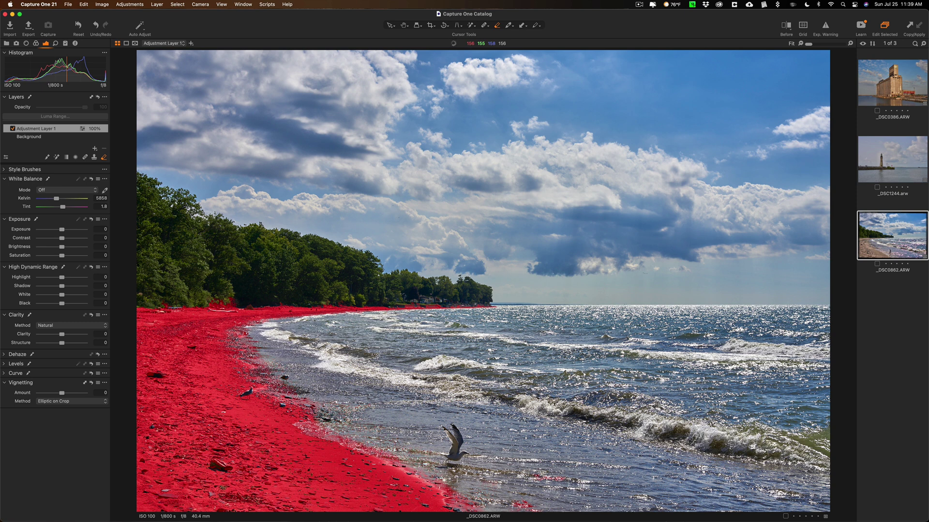
pyautogui.click(95, 187)
pyautogui.click(103, 157)
pyautogui.click(243, 292)
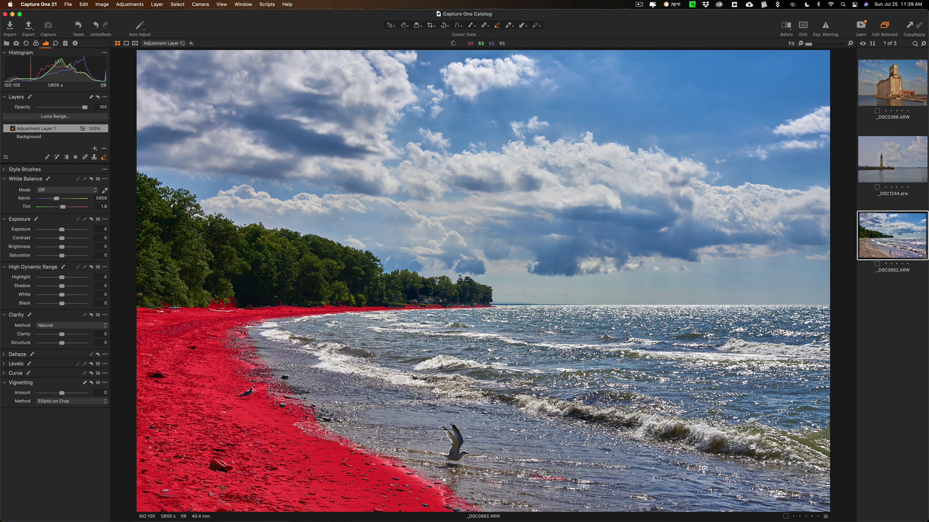
# - Hide the mask overlay and set the beach layer's exposure to -0.37, clarity to 28, structure to 41 and saturation to 29
pyautogui.click(57, 158)
pyautogui.press('m')
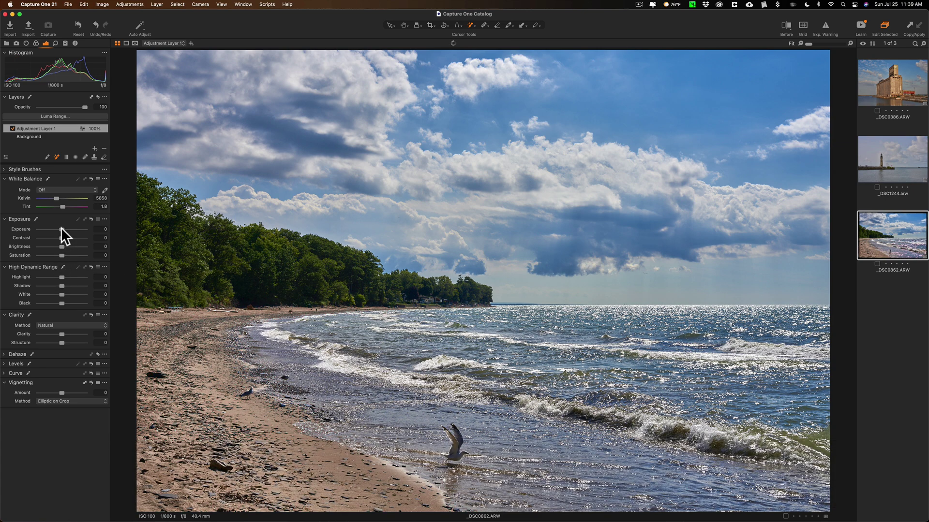
pyautogui.moveTo(61, 227); pyautogui.dragTo(59, 228)
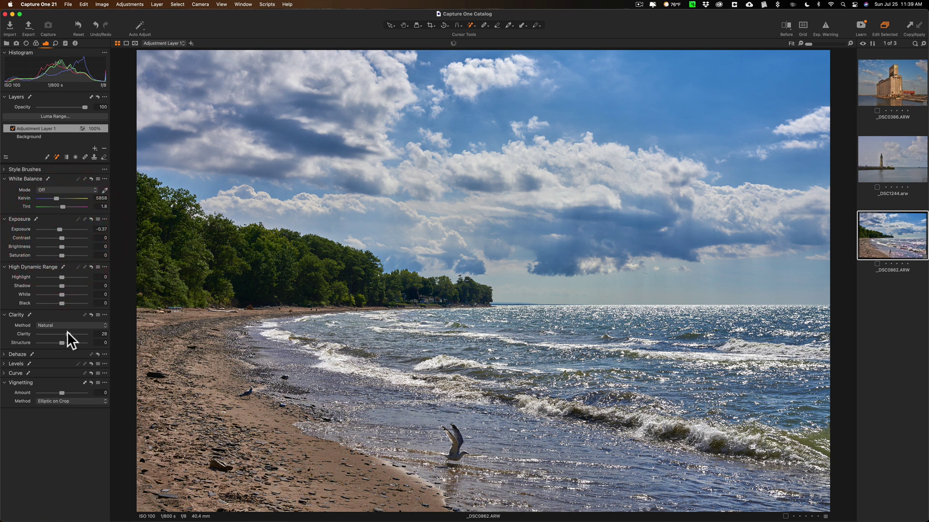
pyautogui.moveTo(60, 339); pyautogui.dragTo(71, 342)
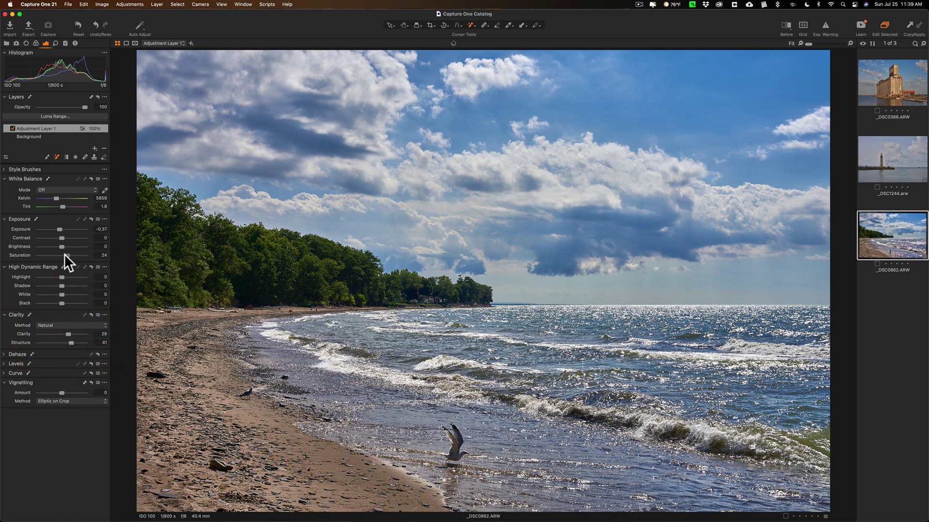
pyautogui.moveTo(66, 255); pyautogui.dragTo(73, 251)
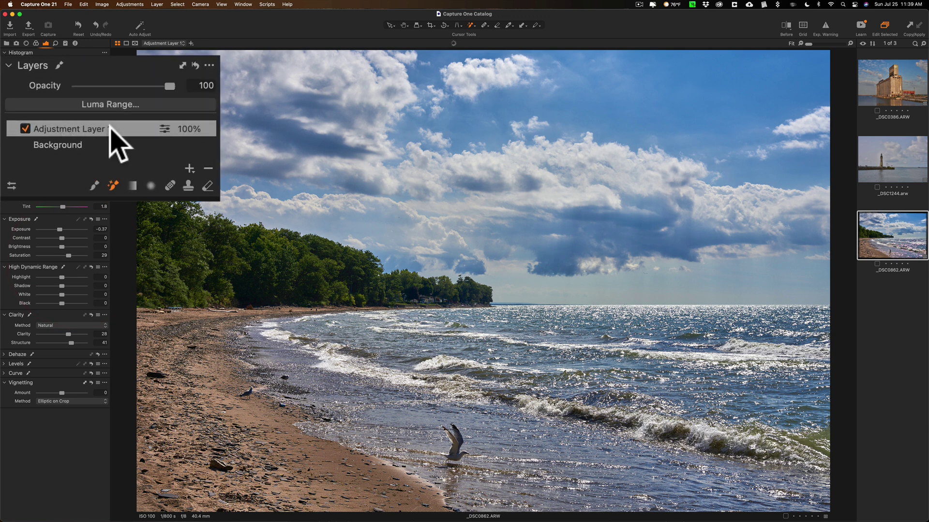
# - Toggle Adjustment Layer 1 off and on to compare the beach before and after the edits
pyautogui.click(25, 128)
pyautogui.click(25, 128)
pyautogui.click(25, 128)
pyautogui.click(12, 128)
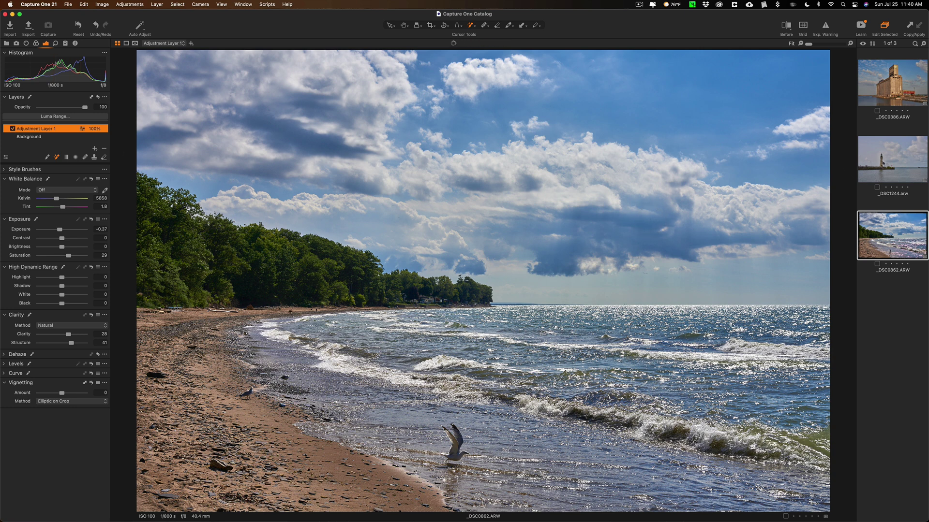
# - Open the lighthouse photo _DSC1244.arw, turn the mask overlay back on and check the Magic Brush settings
pyautogui.click(880, 161)
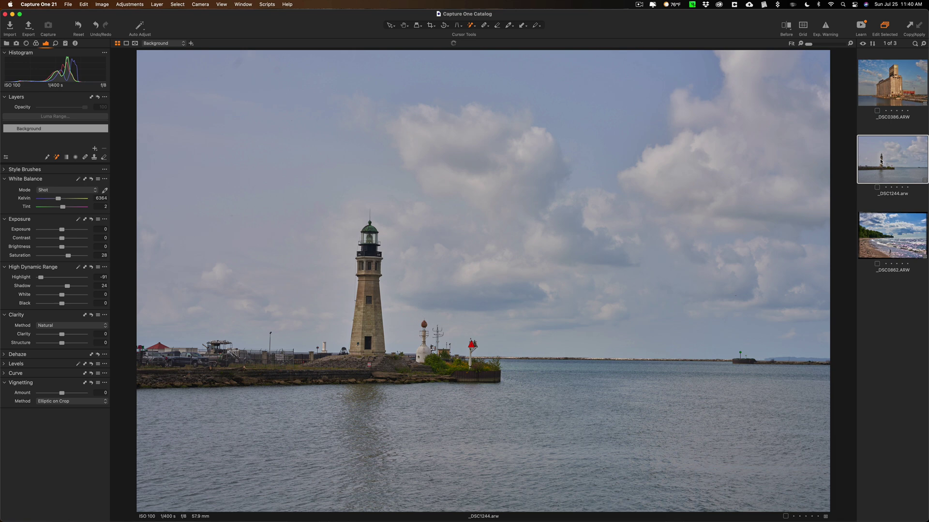
pyautogui.press('m')
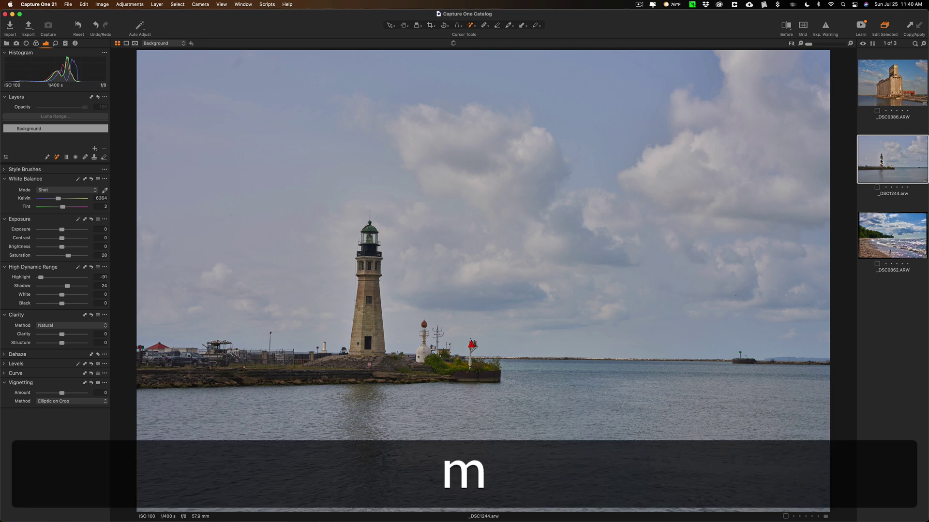
pyautogui.rightClick(581, 140)
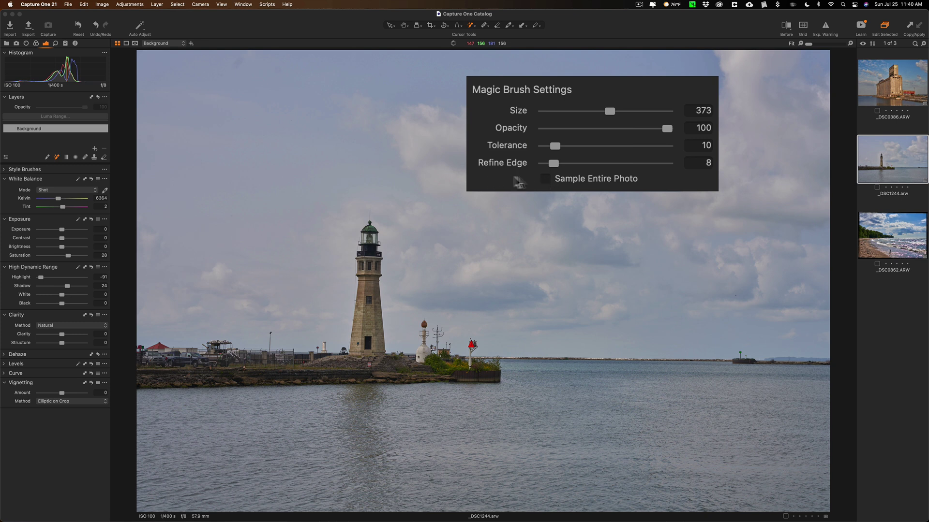
# - Paint a trial Magic Brush mask over the sky, enable Sample Entire Photo and undo the mask
pyautogui.moveTo(234, 262)
pyautogui.mouseDown()
pyautogui.moveTo(258, 215)
pyautogui.moveTo(306, 178)
pyautogui.moveTo(412, 159)
pyautogui.moveTo(591, 167)
pyautogui.mouseUp()
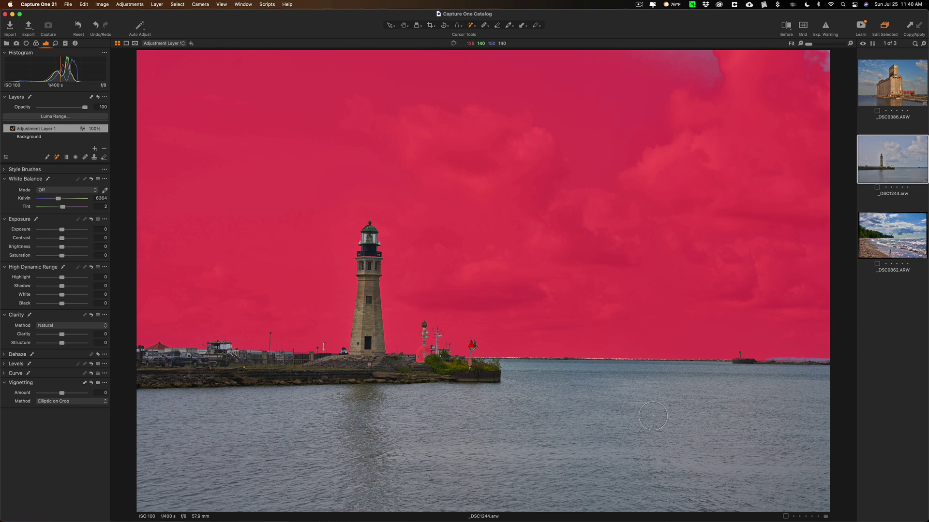
pyautogui.rightClick(559, 126)
pyautogui.click(528, 161)
pyautogui.press('super')
pyautogui.press('super+z')
# - Try a sky stroke with Sample Entire Photo enabled and undo the resulting mask
pyautogui.rightClick(463, 115)
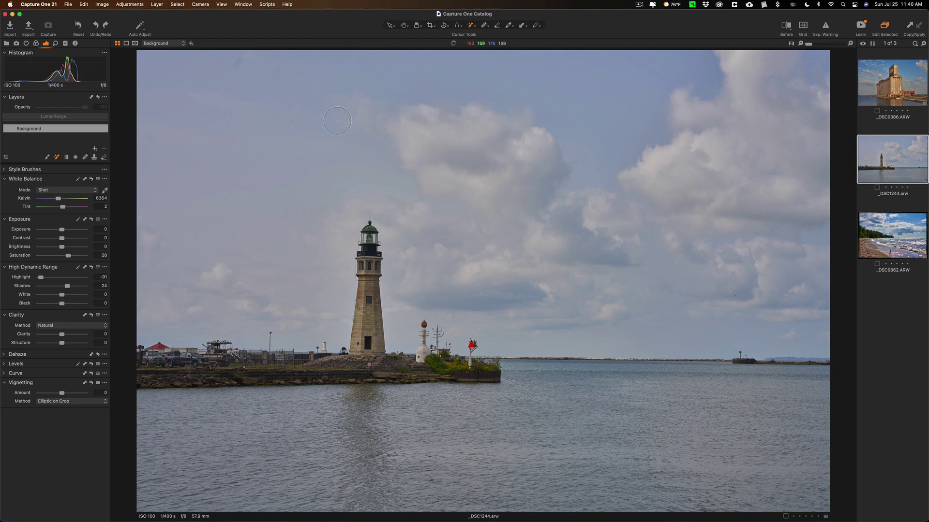
pyautogui.moveTo(224, 274)
pyautogui.mouseDown()
pyautogui.moveTo(317, 198)
pyautogui.moveTo(584, 173)
pyautogui.mouseUp()
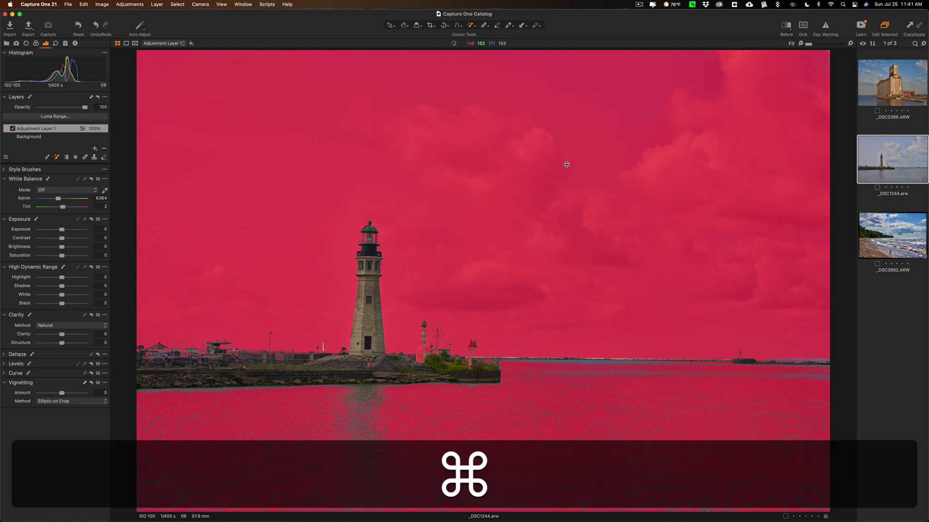
pyautogui.press('super+z')
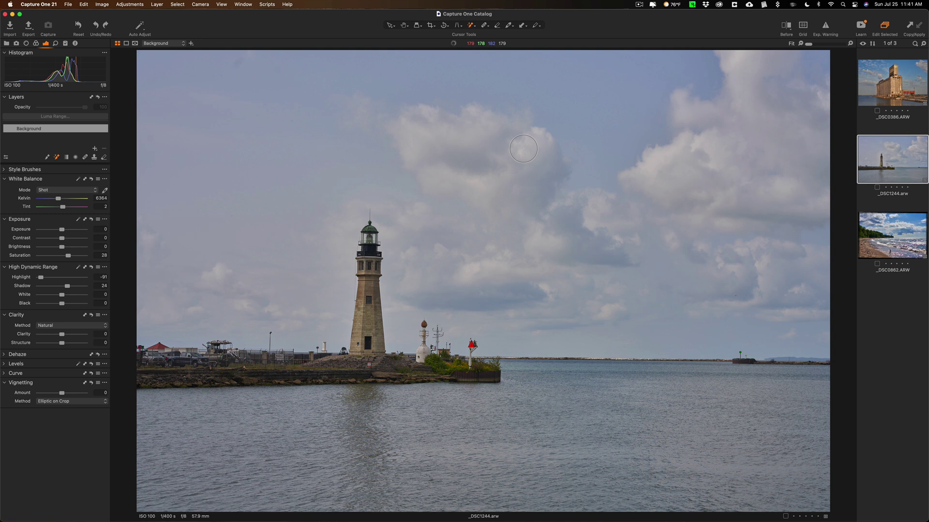
# - Turn off Sample Entire Photo and paint the Magic Brush mask across the sky behind the lighthouse
pyautogui.rightClick(523, 149)
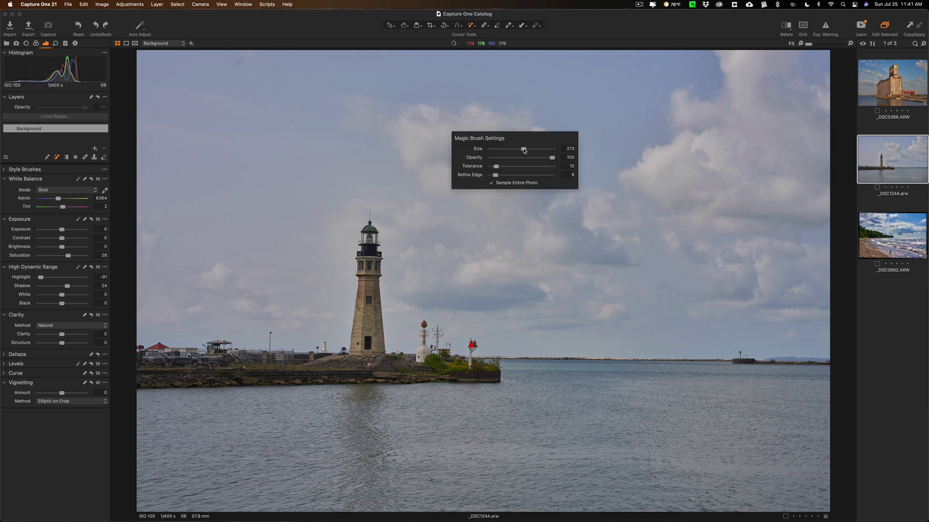
pyautogui.click(484, 186)
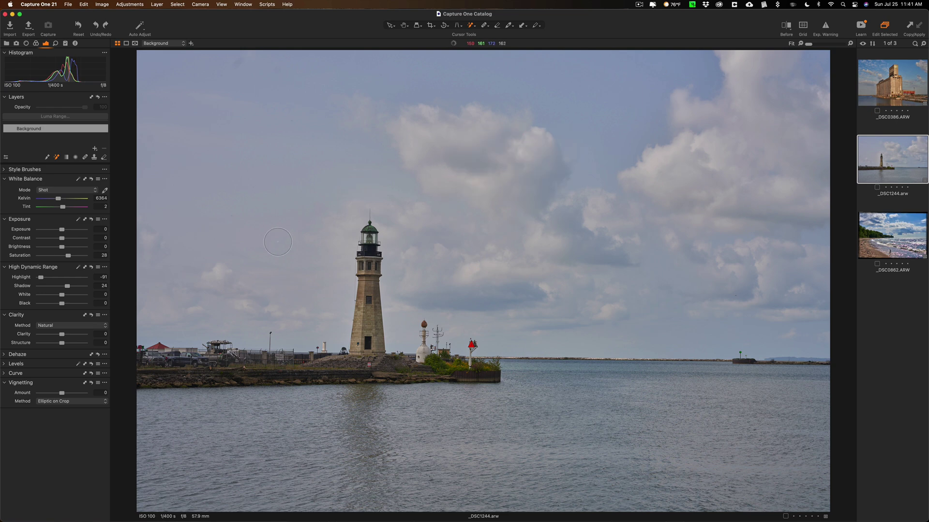
pyautogui.moveTo(375, 173)
pyautogui.mouseDown()
pyautogui.moveTo(237, 256)
pyautogui.moveTo(607, 151)
pyautogui.moveTo(646, 162)
pyautogui.mouseUp()
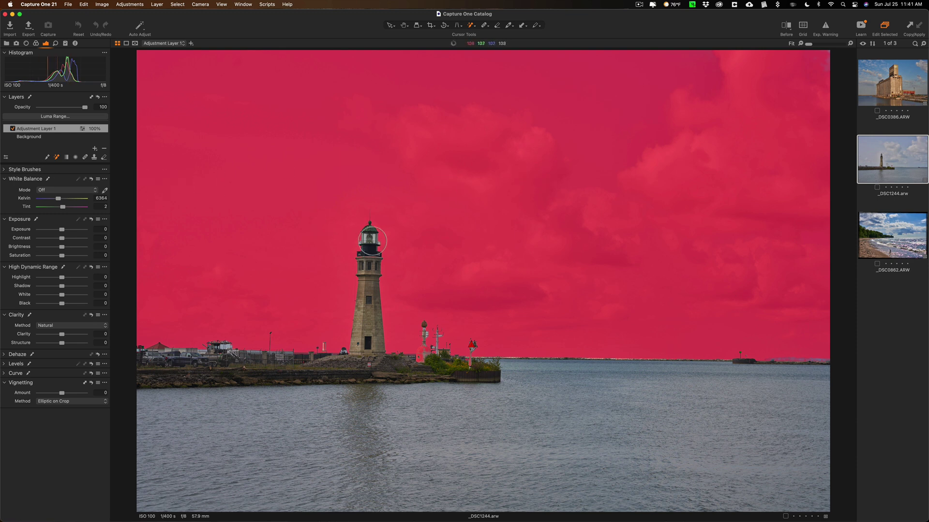
# - Reduce the Magic Brush size, add the lighthouse's lantern windows to the sky mask, and hide the mask overlay
pyautogui.rightClick(453, 192)
pyautogui.moveTo(453, 192); pyautogui.dragTo(423, 191)
pyautogui.click(375, 238)
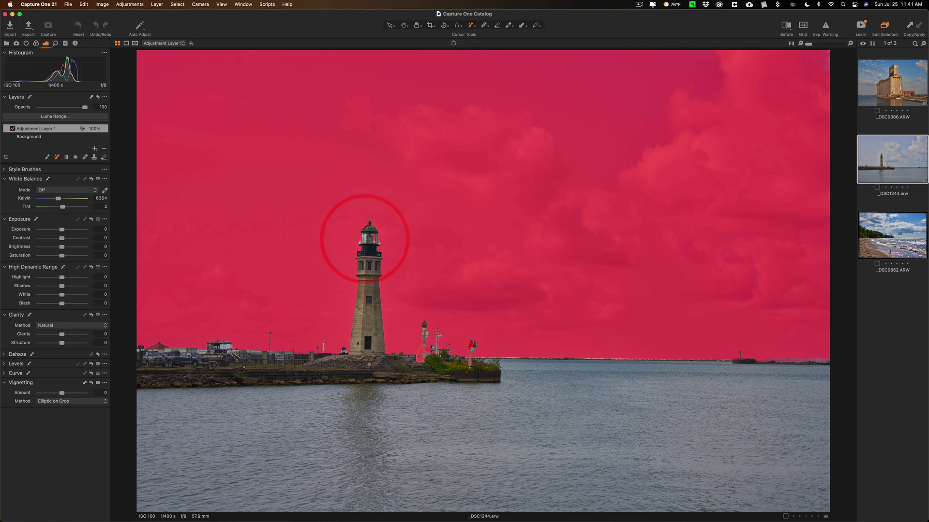
pyautogui.click(376, 239)
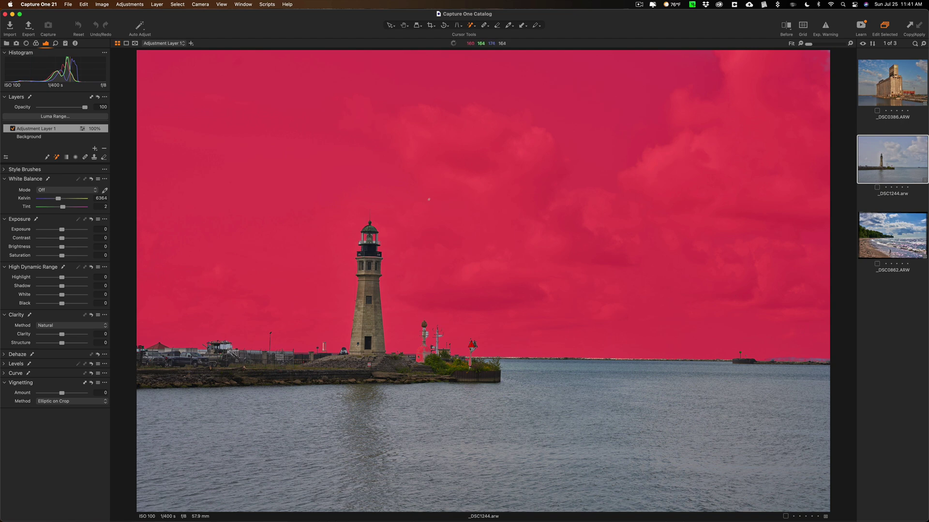
pyautogui.press('m')
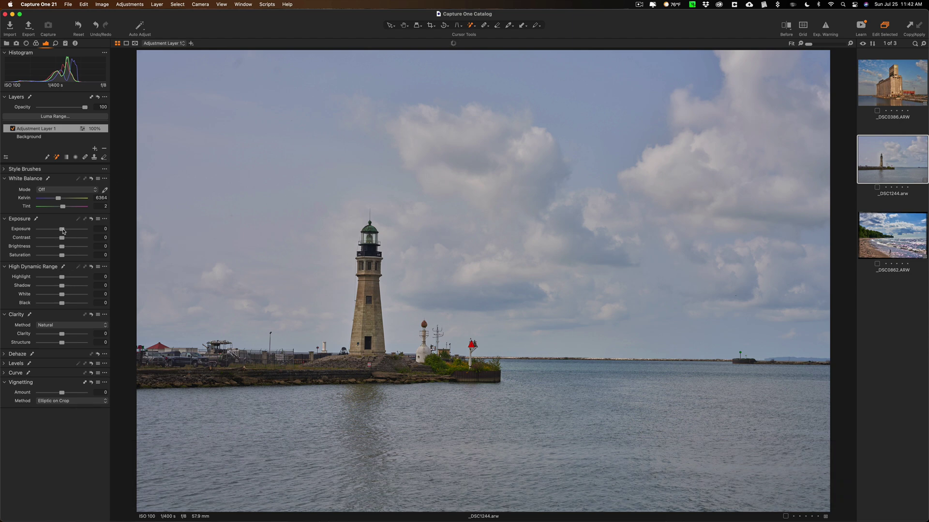
# - Set the sky layer's Brightness to -18, Clarity to 56, Structure to 62 and Saturation to 17, and compare with the layer off
pyautogui.moveTo(61, 248); pyautogui.dragTo(53, 247)
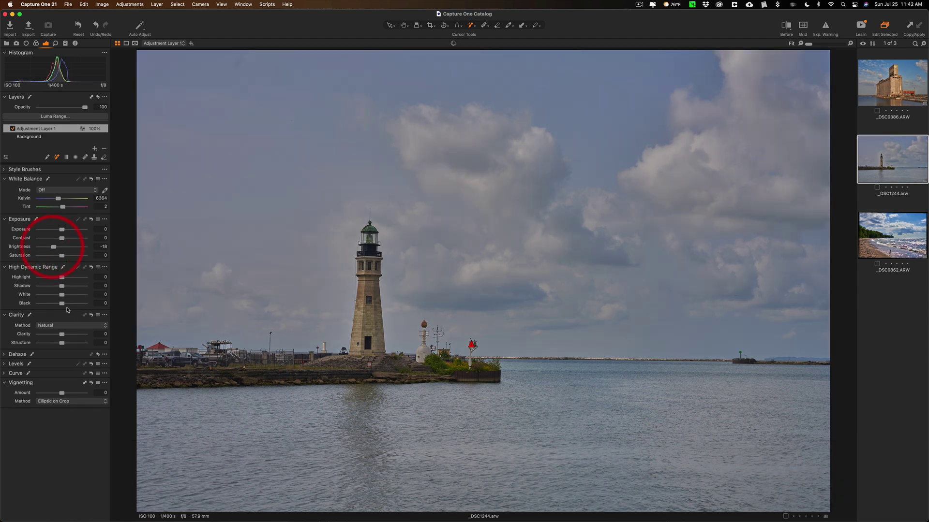
pyautogui.moveTo(61, 335); pyautogui.dragTo(79, 343)
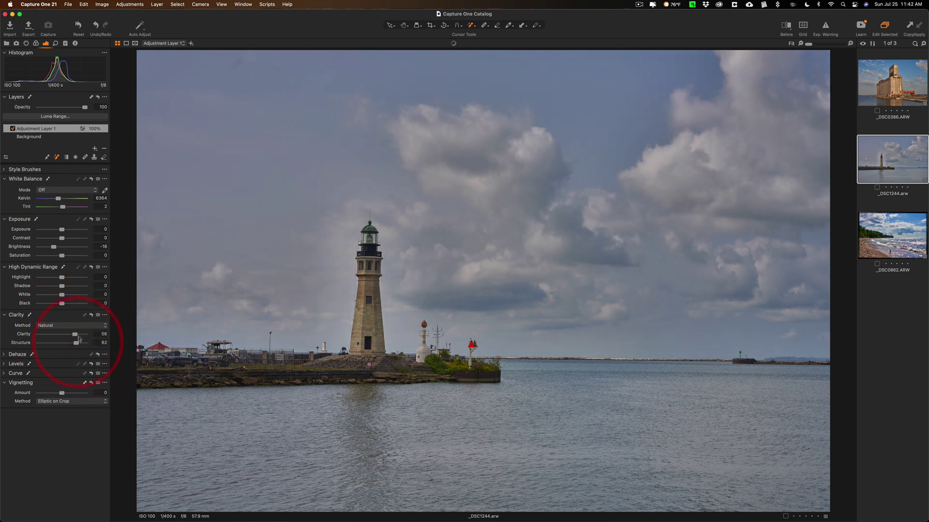
pyautogui.moveTo(60, 258); pyautogui.dragTo(67, 258)
pyautogui.click(13, 129)
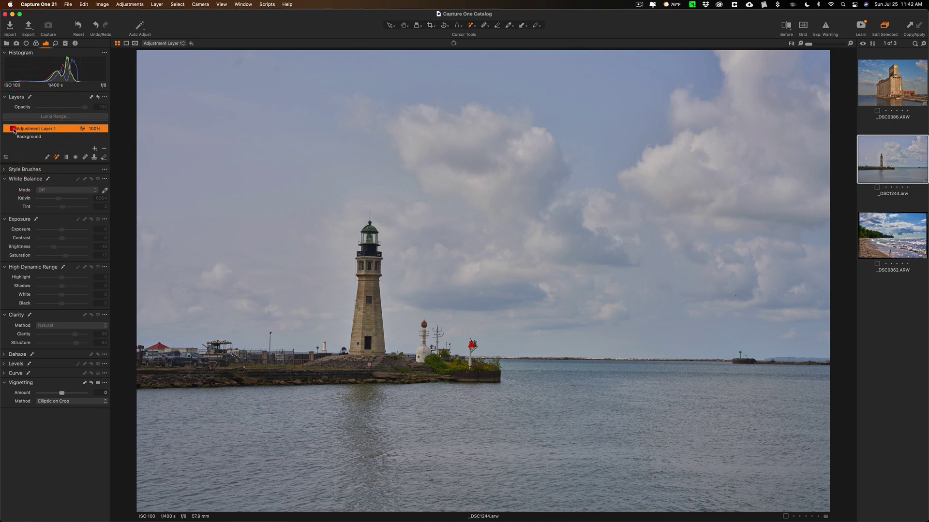
pyautogui.click(13, 129)
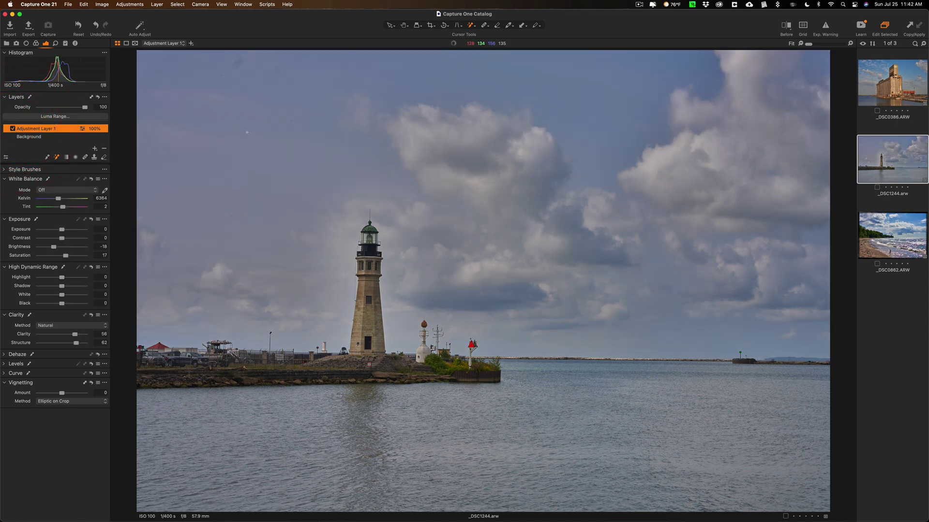
# - Open the grain elevator photo _DSC0386.ARW, enlarge the Magic Brush to size 33 and set the mask to always display
pyautogui.click(886, 84)
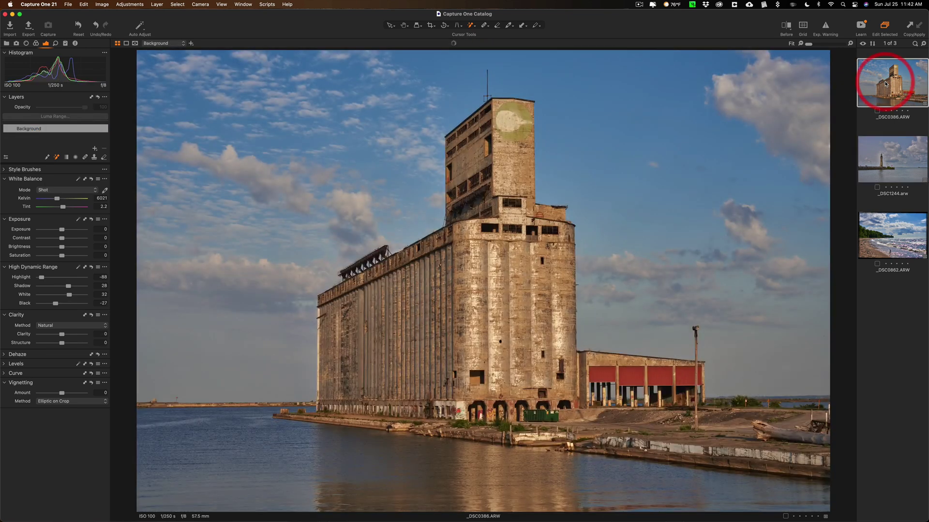
pyautogui.rightClick(571, 111)
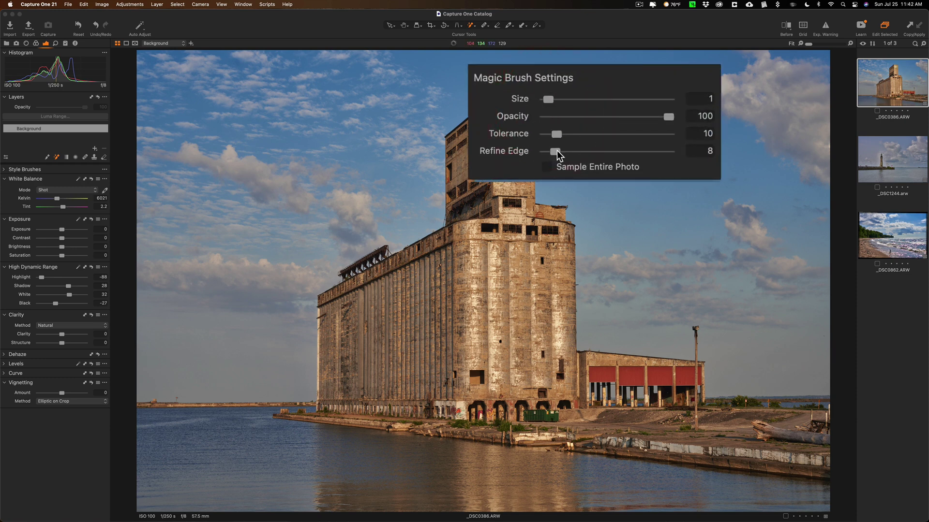
pyautogui.moveTo(548, 99); pyautogui.dragTo(580, 100)
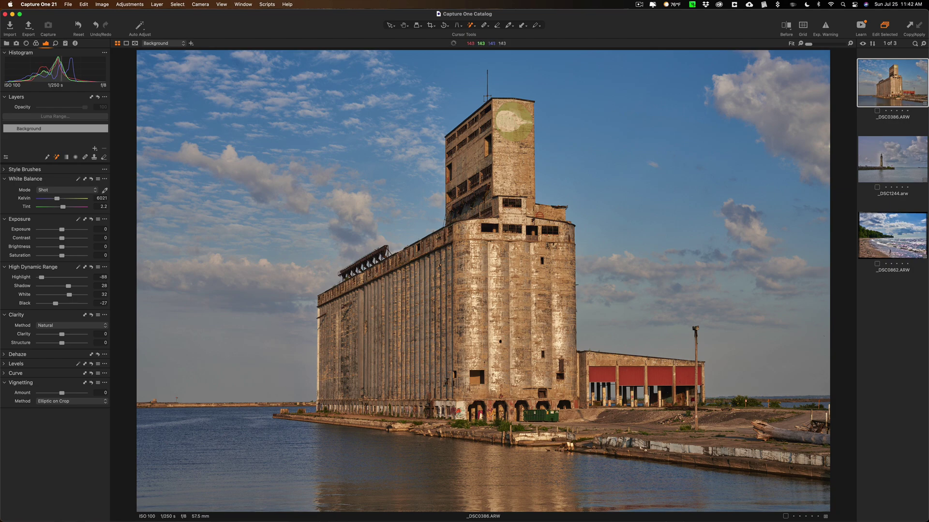
pyautogui.moveTo(811, 45); pyautogui.dragTo(821, 45)
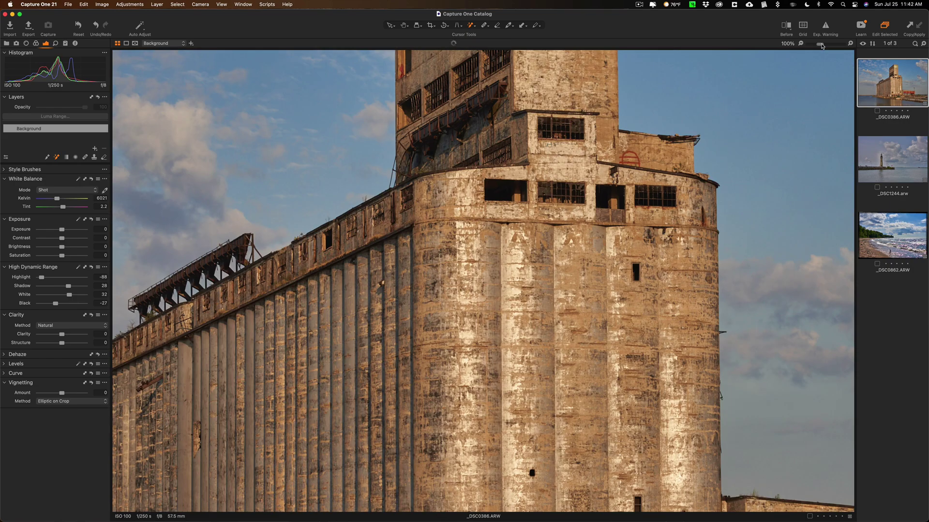
pyautogui.press('space')
pyautogui.moveTo(628, 339); pyautogui.dragTo(244, 129)
pyautogui.moveTo(300, 149); pyautogui.dragTo(326, 87)
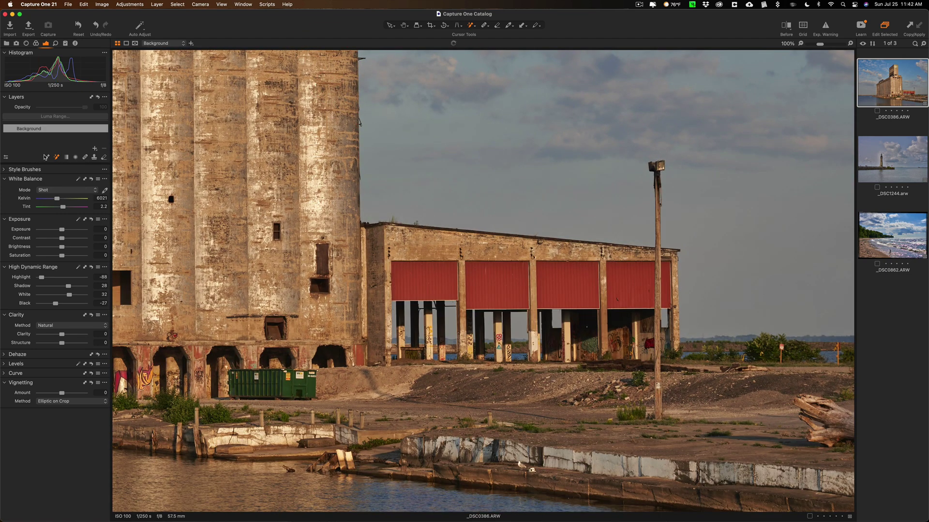
pyautogui.click(136, 45)
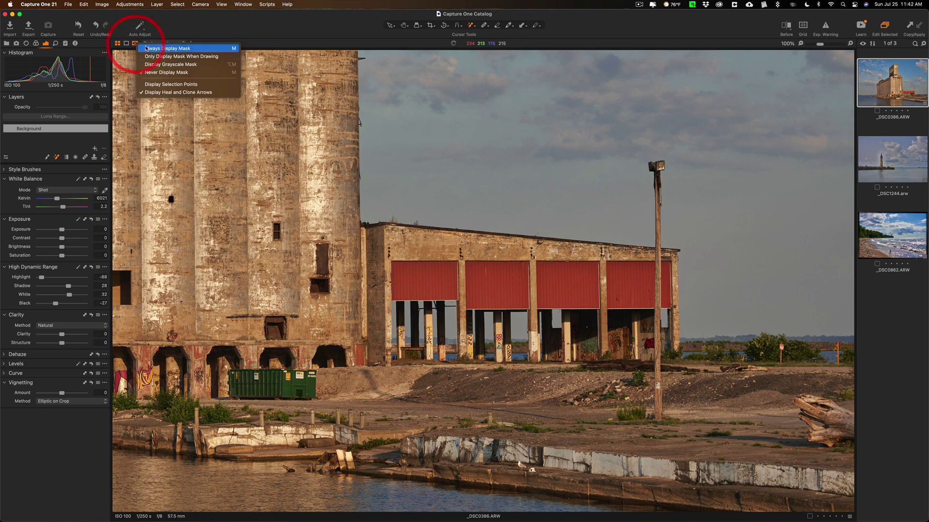
pyautogui.click(146, 48)
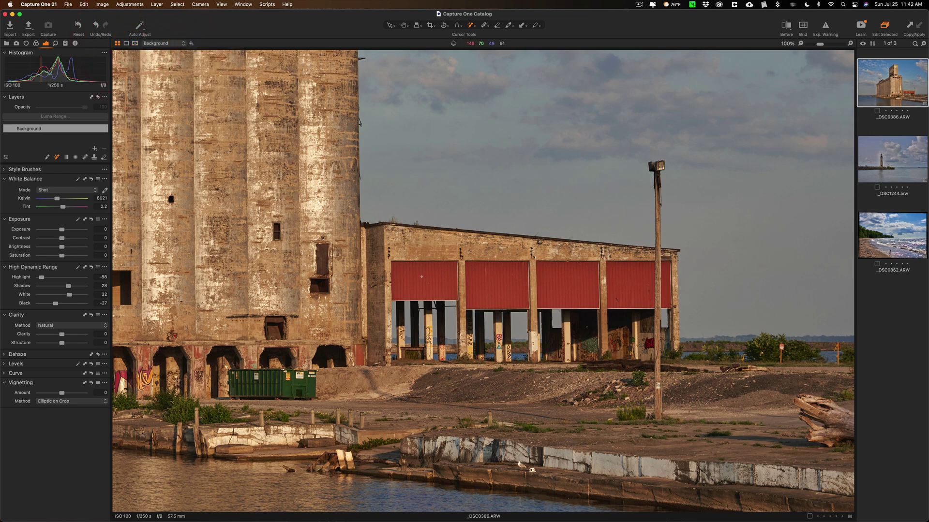
pyautogui.press(']')
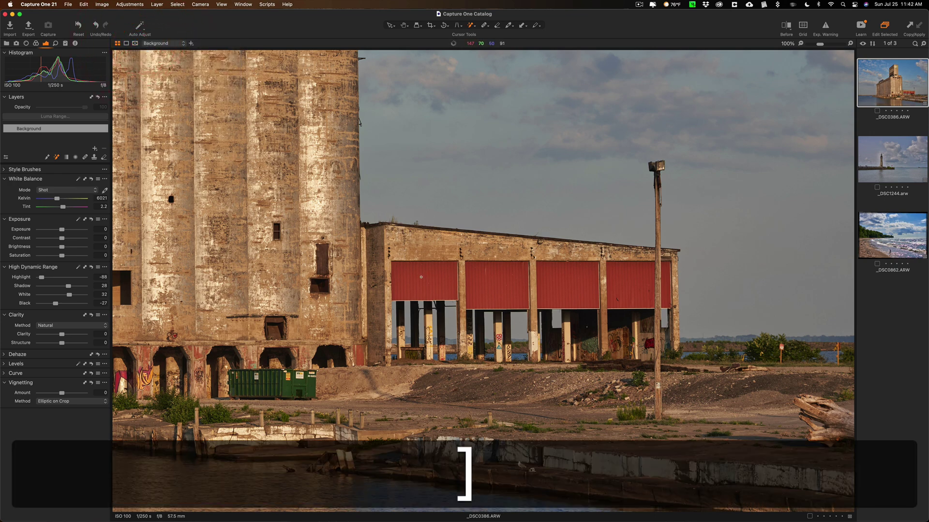
pyautogui.press(']')
# - Paint a trial Magic Brush mask over the first red panel with Refine Edge 8 and inspect it as a grayscale mask
pyautogui.moveTo(406, 283); pyautogui.dragTo(447, 277)
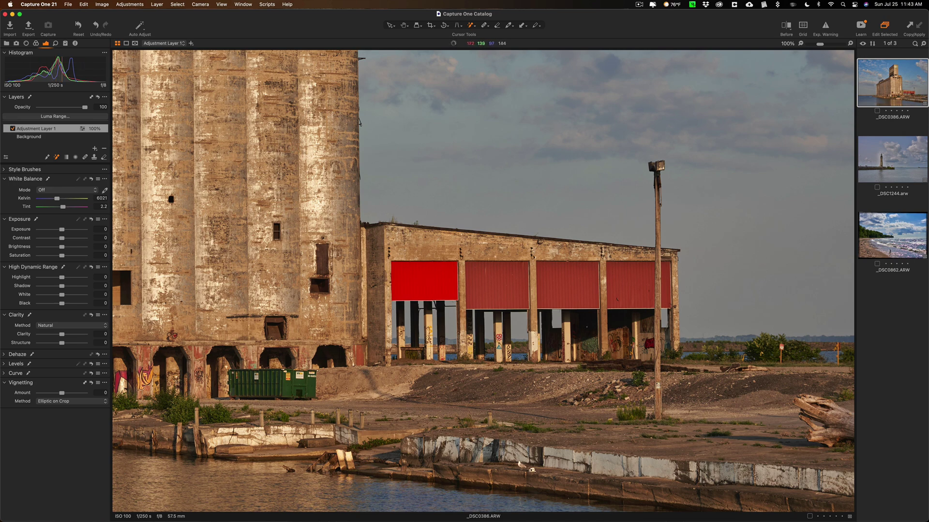
pyautogui.click(135, 43)
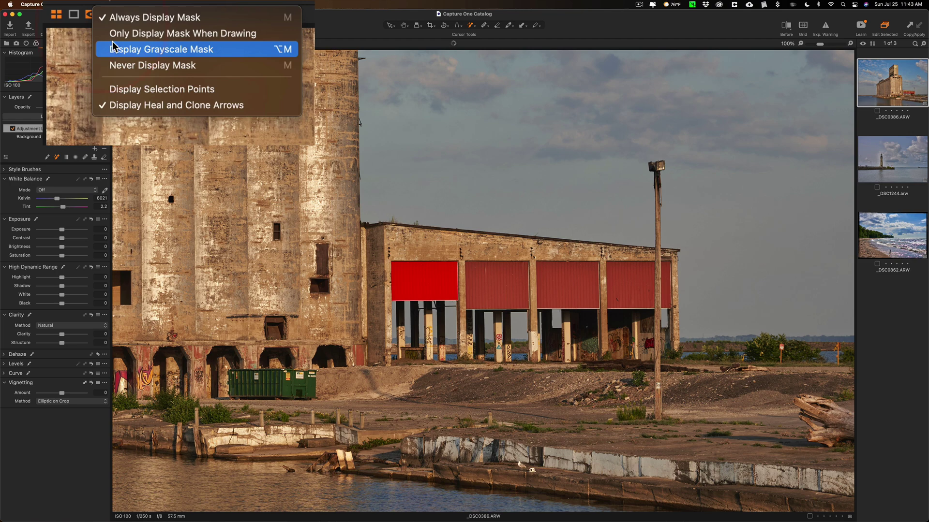
pyautogui.click(151, 61)
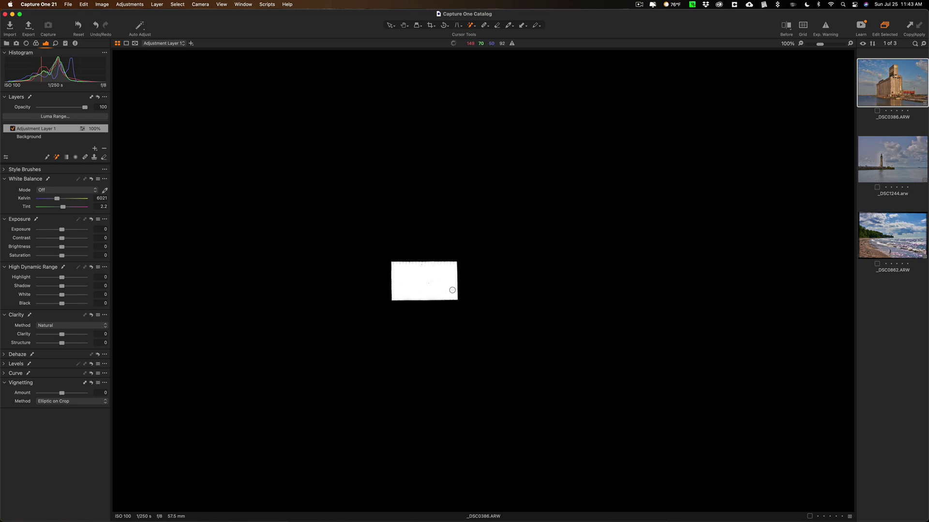
pyautogui.press('m')
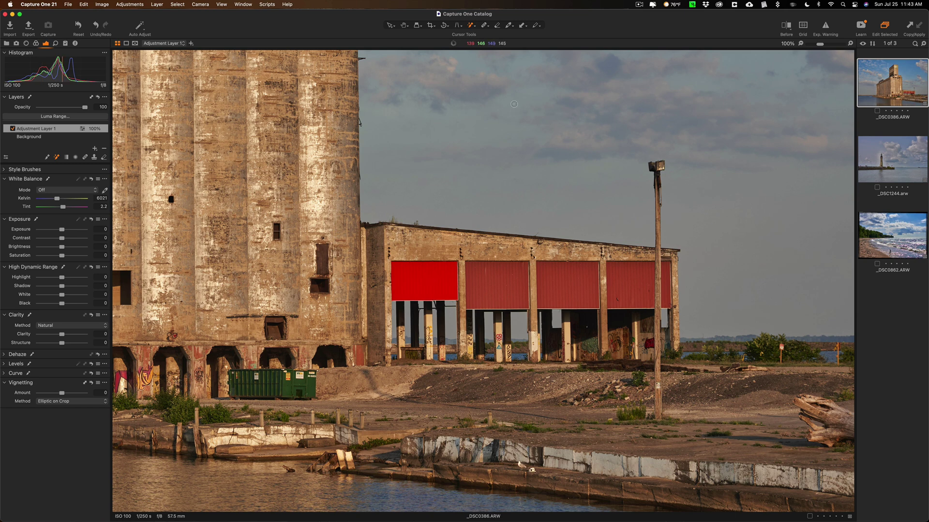
# - Raise Refine Edge to 98, paint a trial mask over the second red panel and compare it in the grayscale mask view
pyautogui.rightClick(514, 104)
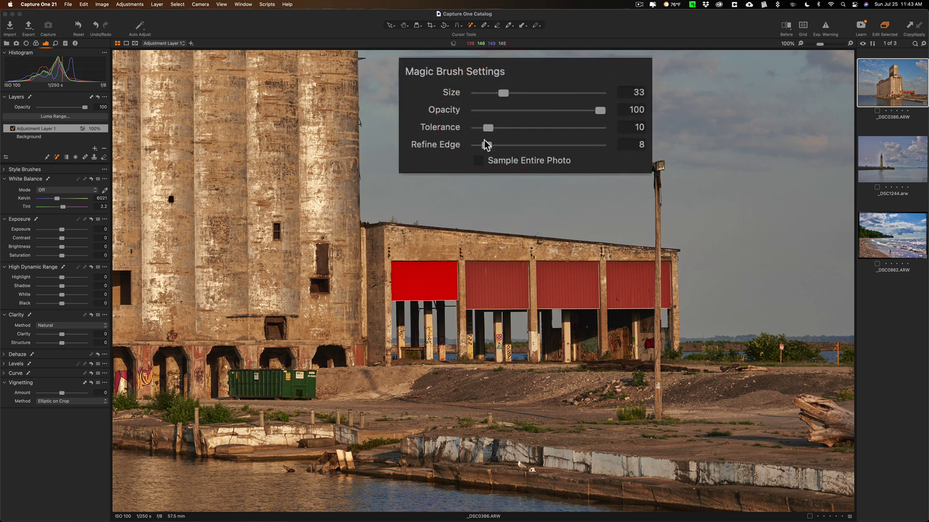
pyautogui.moveTo(486, 145); pyautogui.dragTo(591, 144)
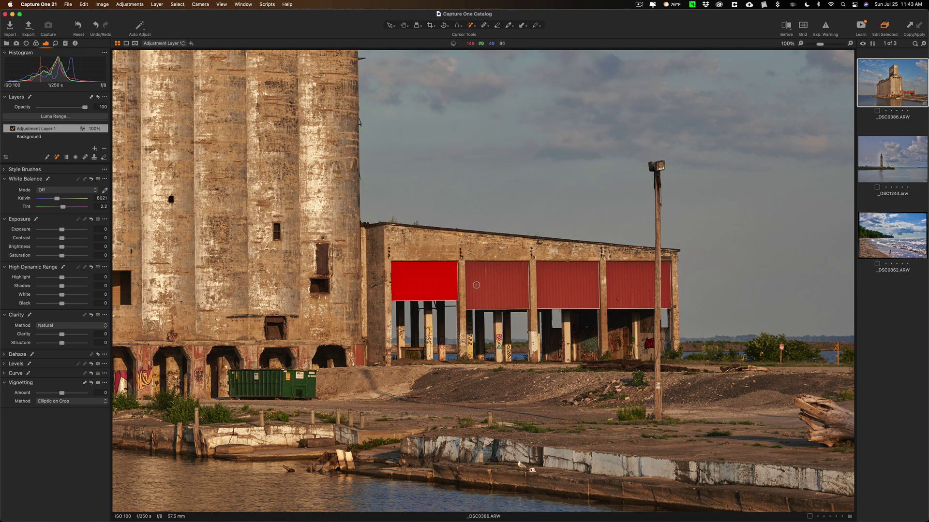
pyautogui.moveTo(476, 284); pyautogui.dragTo(518, 283)
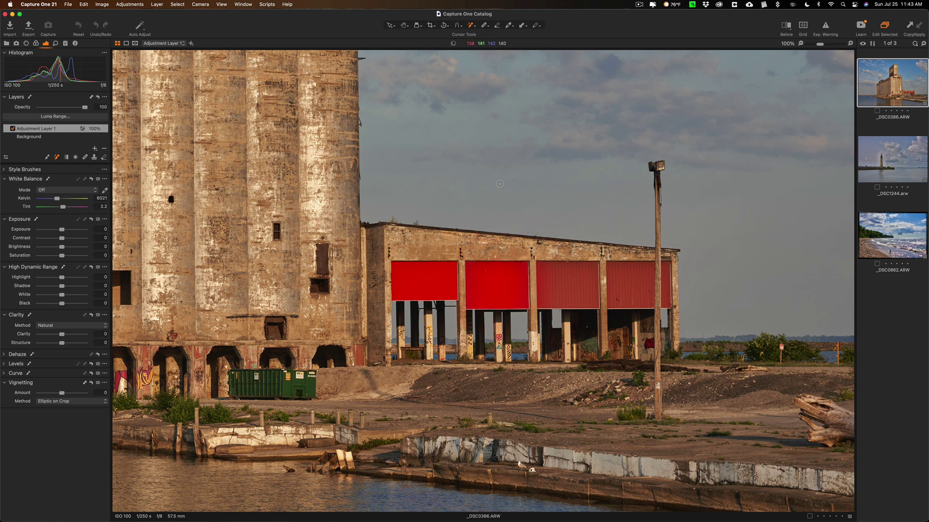
pyautogui.click(134, 43)
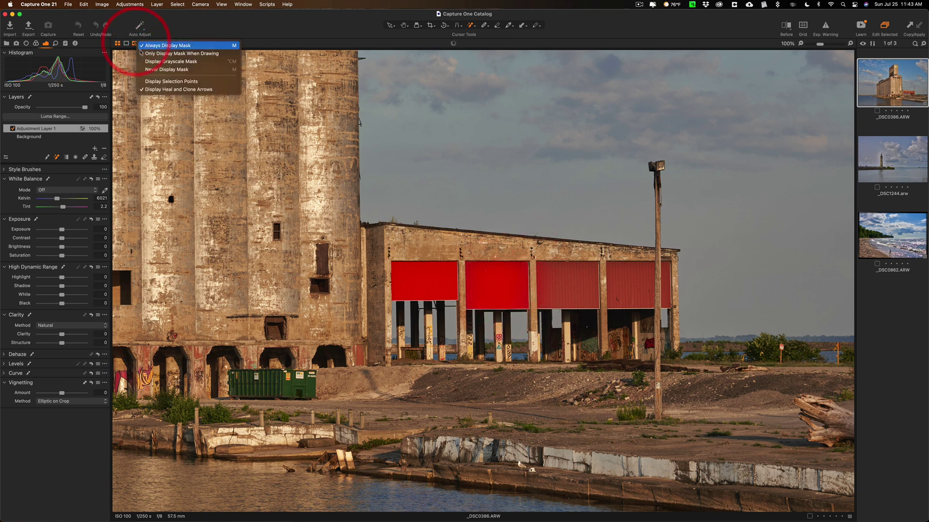
pyautogui.click(151, 61)
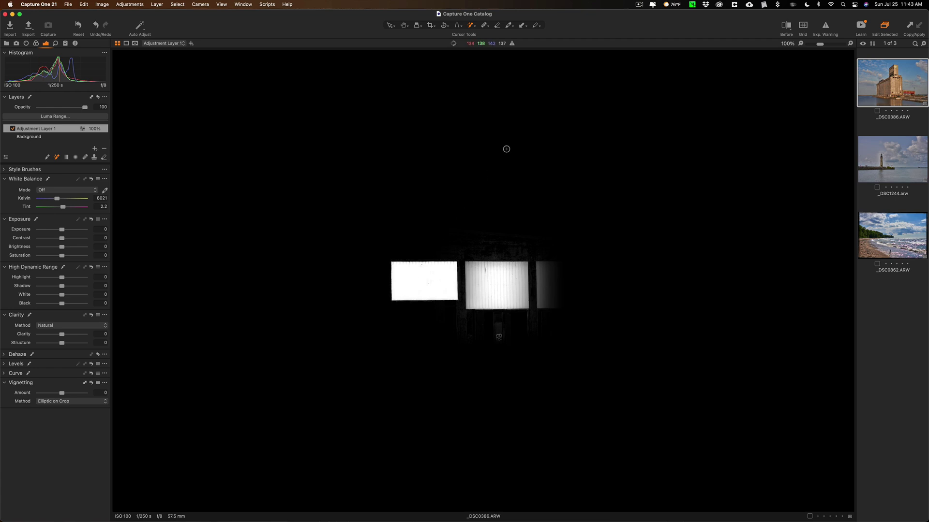
pyautogui.rightClick(507, 149)
pyautogui.press('m')
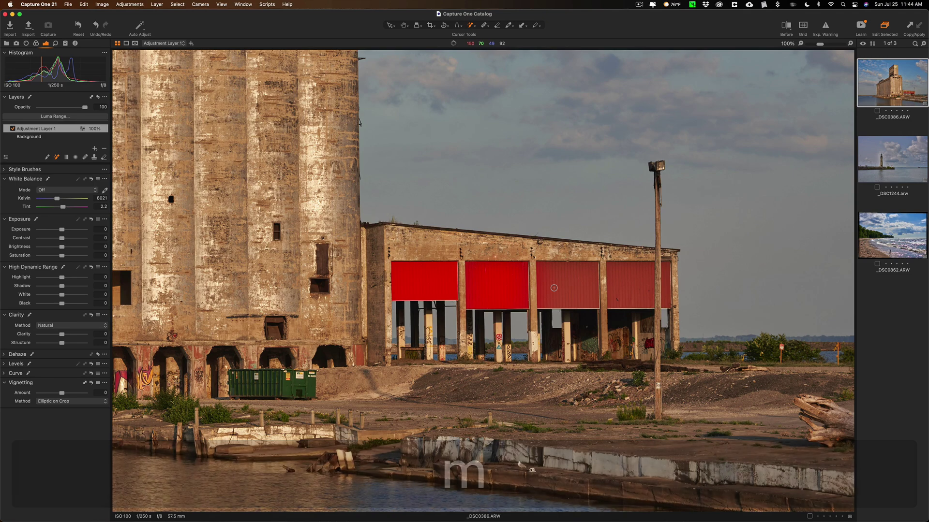
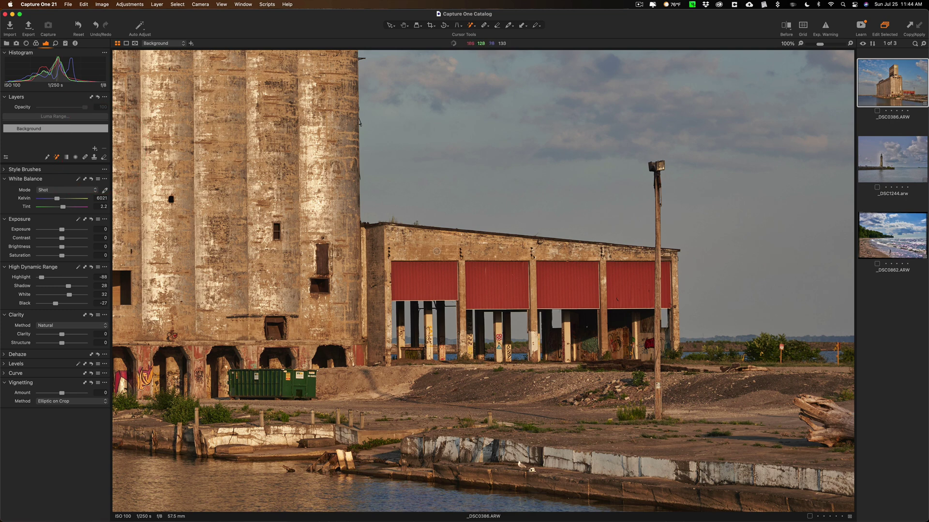
# - Enable Sample Entire Photo, lower Refine Edge, always display the mask and paint over the first red panel to mask all the panels
pyautogui.rightClick(530, 95)
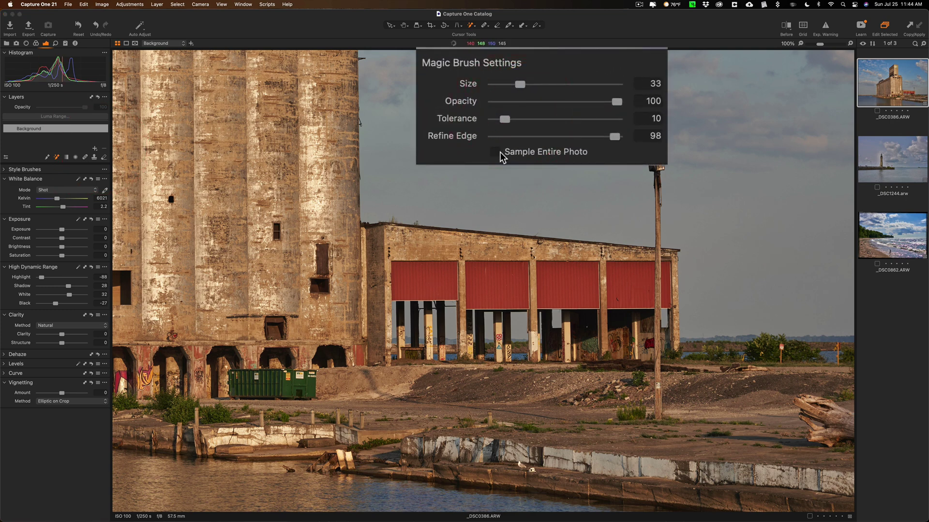
pyautogui.click(496, 152)
pyautogui.moveTo(615, 136); pyautogui.dragTo(501, 145)
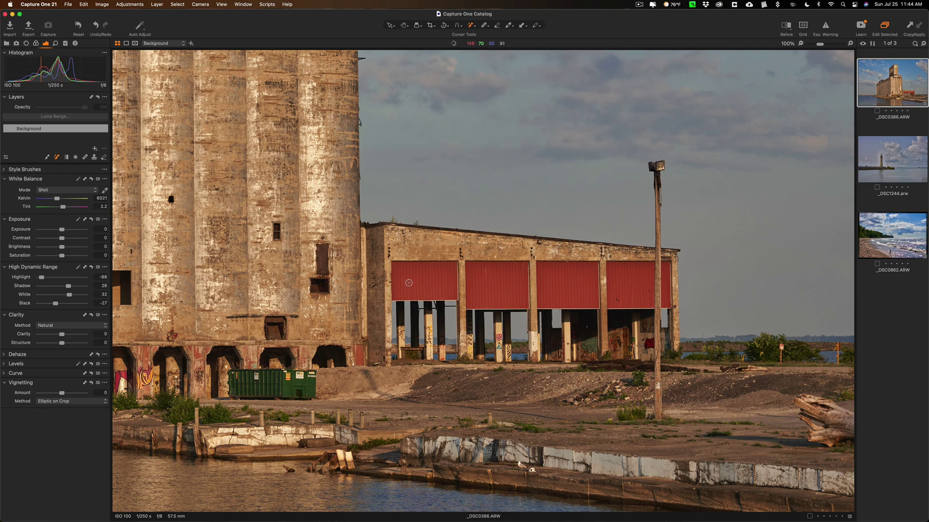
pyautogui.click(135, 45)
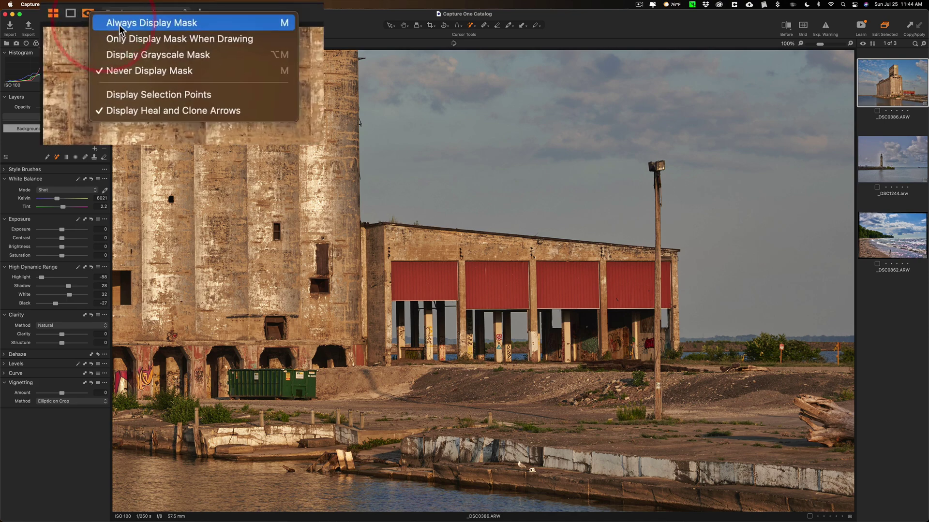
pyautogui.click(160, 54)
pyautogui.moveTo(407, 283); pyautogui.dragTo(448, 280)
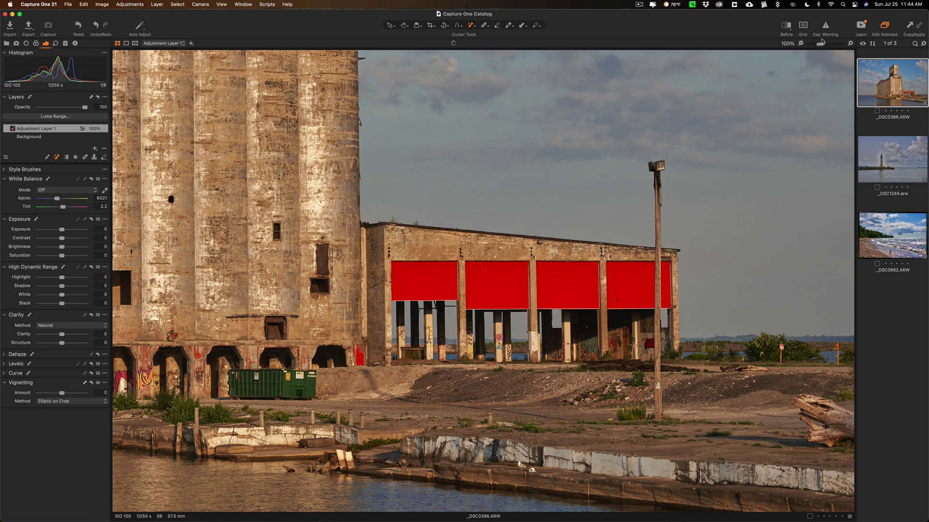
# - Display the grayscale mask of the whole photo and erase the stray masked spots outside the red panels
pyautogui.moveTo(819, 46); pyautogui.dragTo(800, 44)
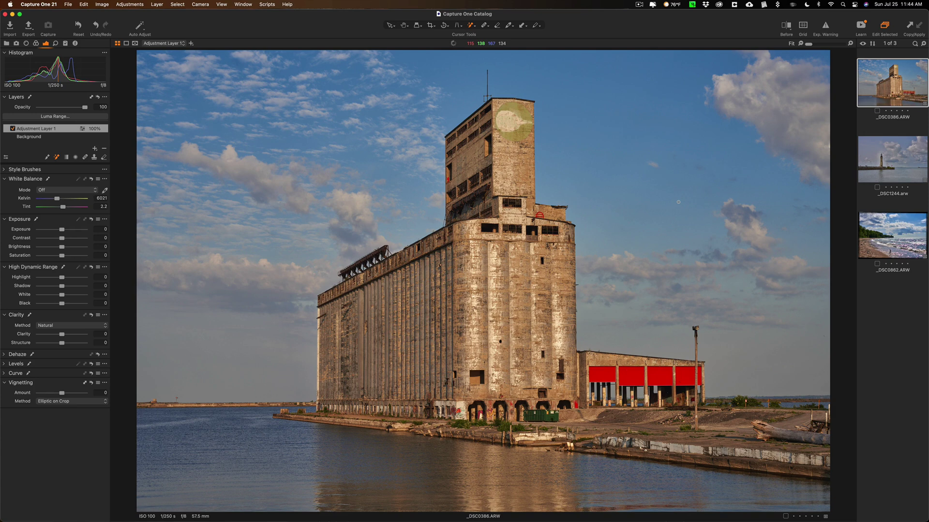
pyautogui.hotkey('alt', 'm')
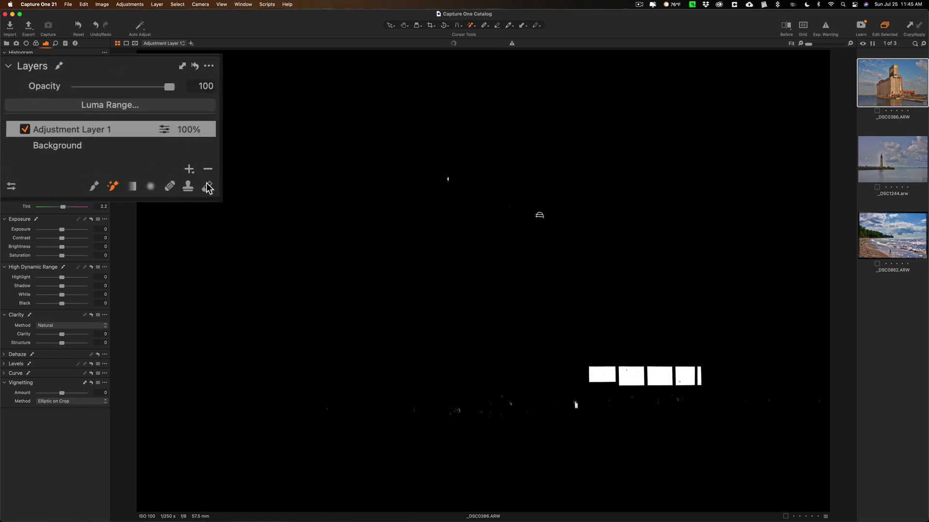
pyautogui.click(207, 187)
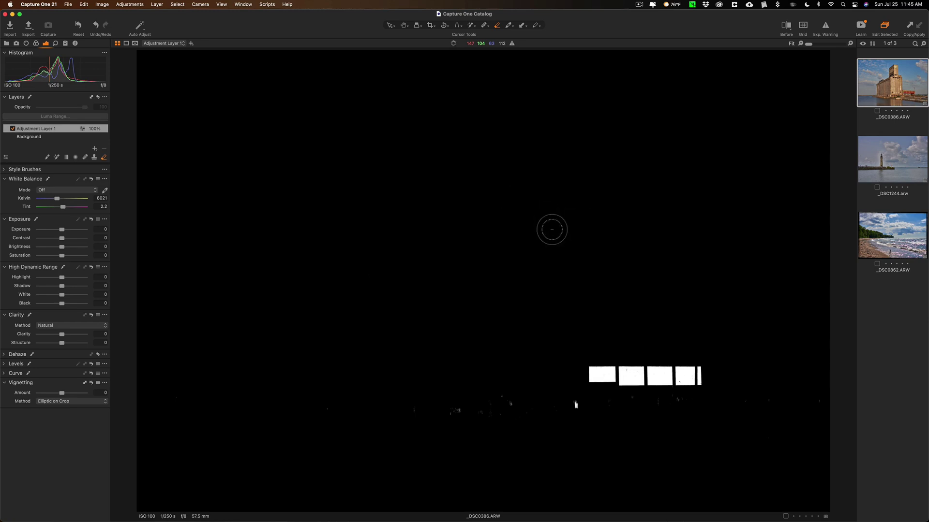
pyautogui.click(490, 262)
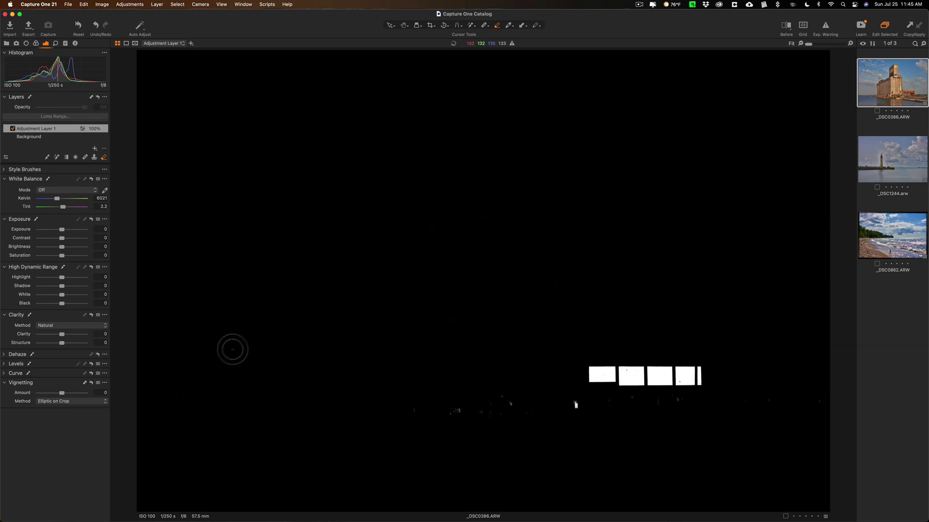
pyautogui.moveTo(230, 348)
pyautogui.mouseDown()
pyautogui.moveTo(480, 411)
pyautogui.moveTo(515, 400)
pyautogui.moveTo(436, 391)
pyautogui.moveTo(525, 393)
pyautogui.moveTo(583, 410)
pyautogui.moveTo(833, 391)
pyautogui.moveTo(716, 434)
pyautogui.moveTo(495, 468)
pyautogui.moveTo(464, 439)
pyautogui.moveTo(529, 330)
pyautogui.moveTo(503, 269)
pyautogui.moveTo(439, 227)
pyautogui.moveTo(363, 205)
pyautogui.moveTo(282, 282)
pyautogui.moveTo(239, 267)
pyautogui.mouseUp()
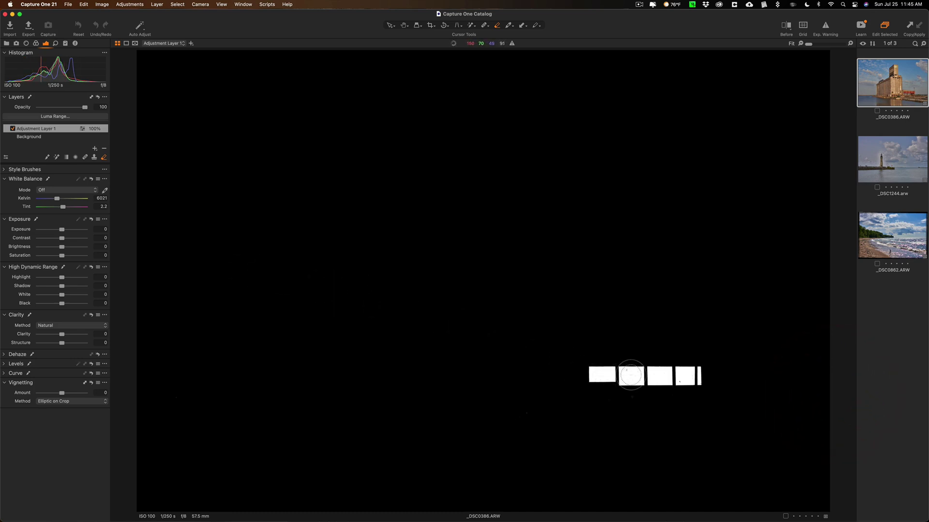
# - Return to the red mask overlay and set the panel layer's Exposure to -0.09
pyautogui.press('m')
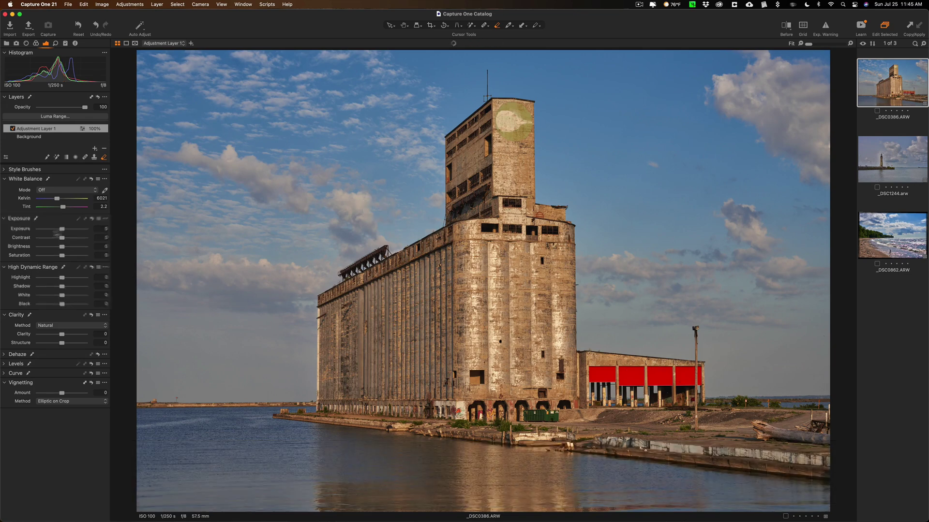
pyautogui.moveTo(61, 229)
pyautogui.mouseDown()
pyautogui.moveTo(38, 231)
pyautogui.moveTo(85, 233)
pyautogui.moveTo(58, 232)
pyautogui.moveTo(68, 231)
pyautogui.mouseUp()
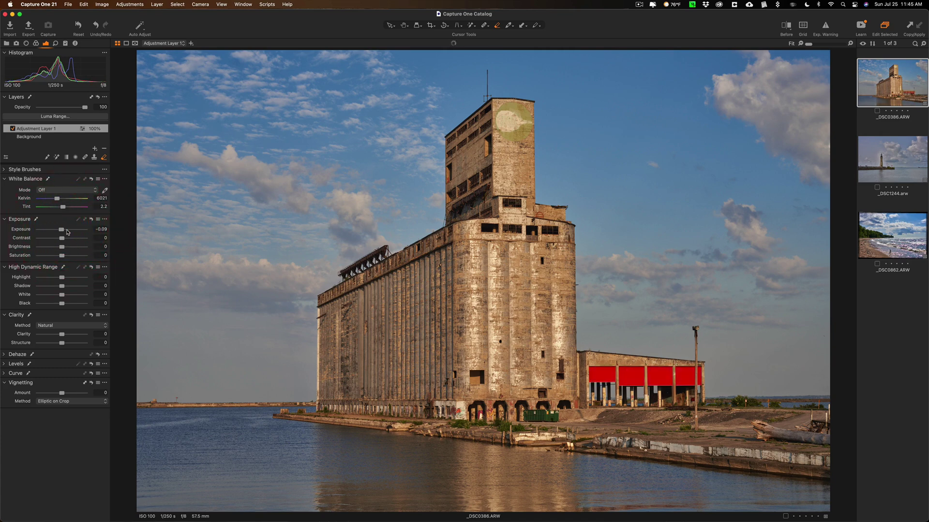